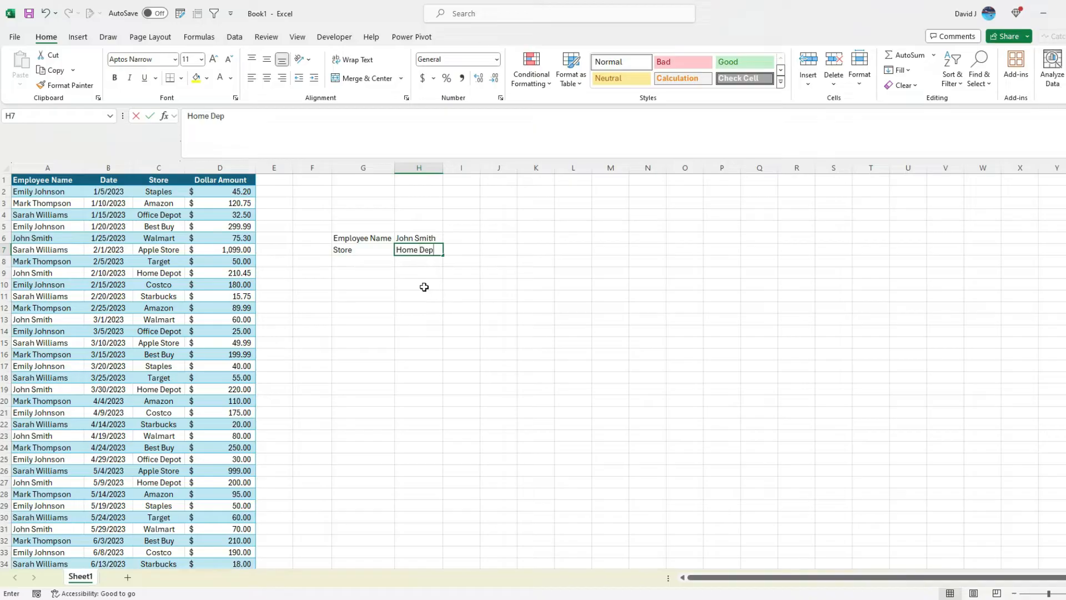
Commit the store criterion in H7, and add the labels Amount in G10 and Date in G11
key(Left)
key(Down)
key(Down)
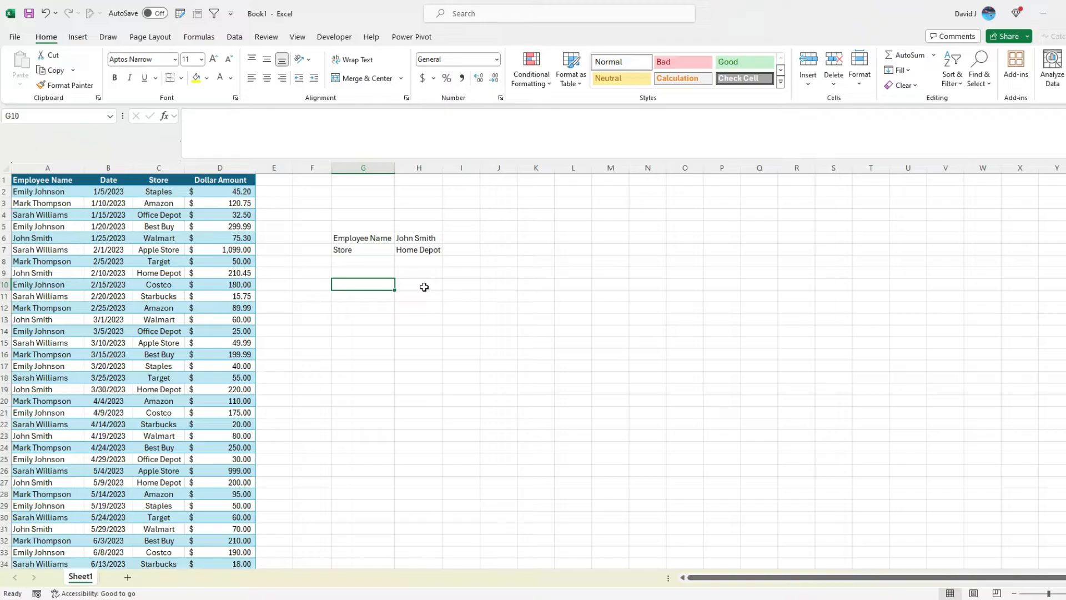
text(Amount)
key(Return)
text(Date)
Begin a LOOKUP formula in H10 with lookup value 2 and a first condition matching Table1[Employee Name] to H6
click(424, 286)
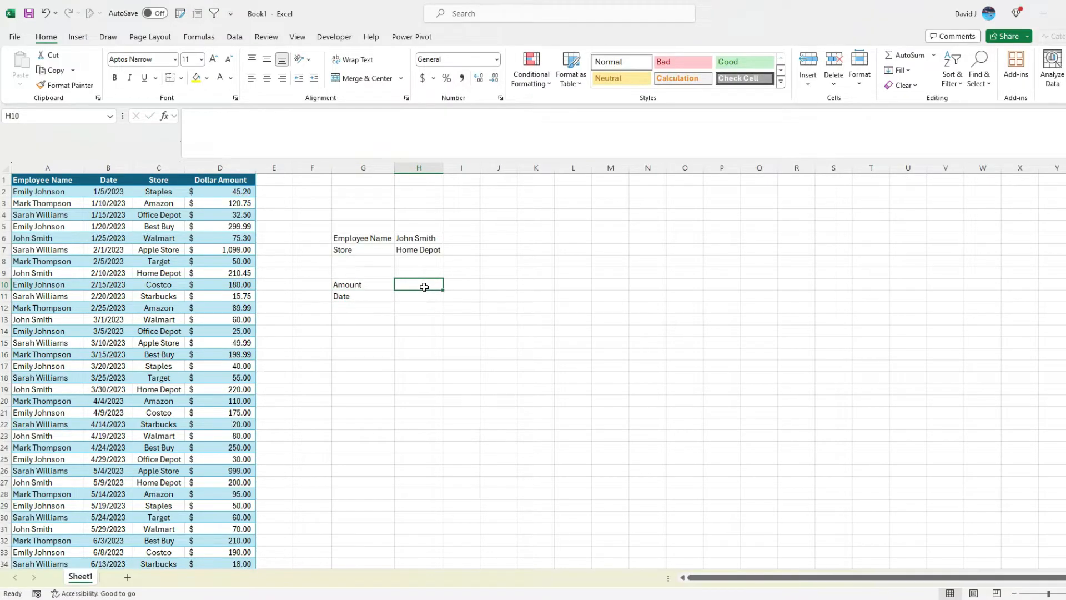
text(=lookup)
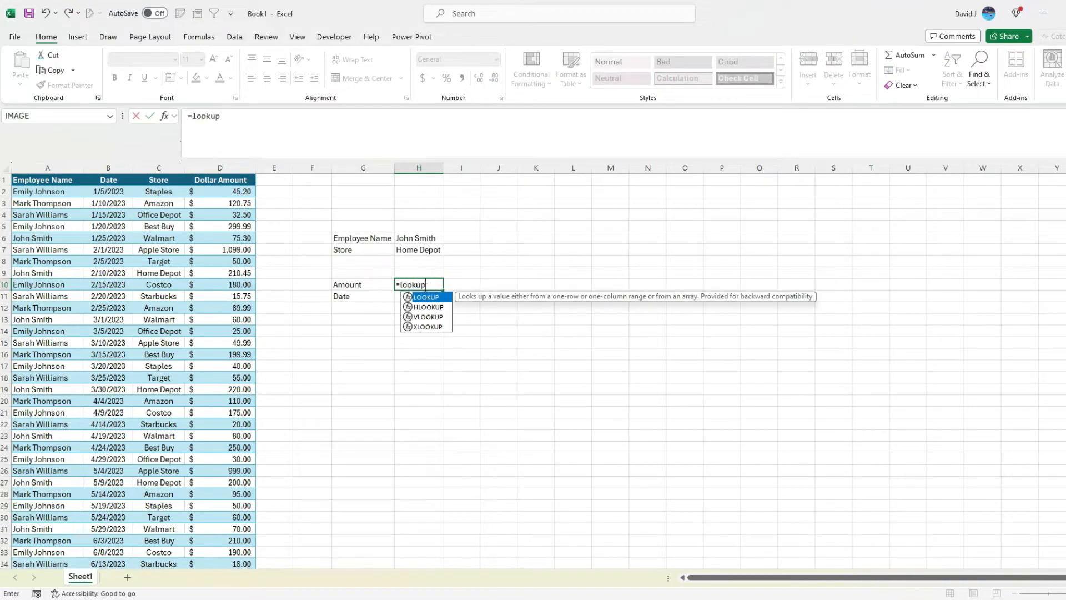
key(Tab)
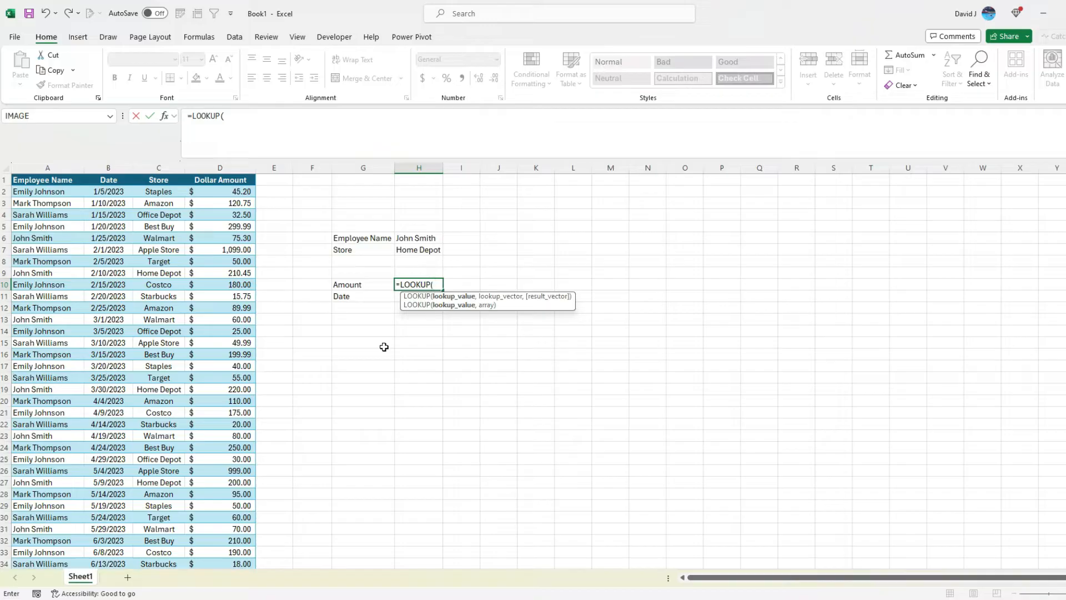
text(2,)
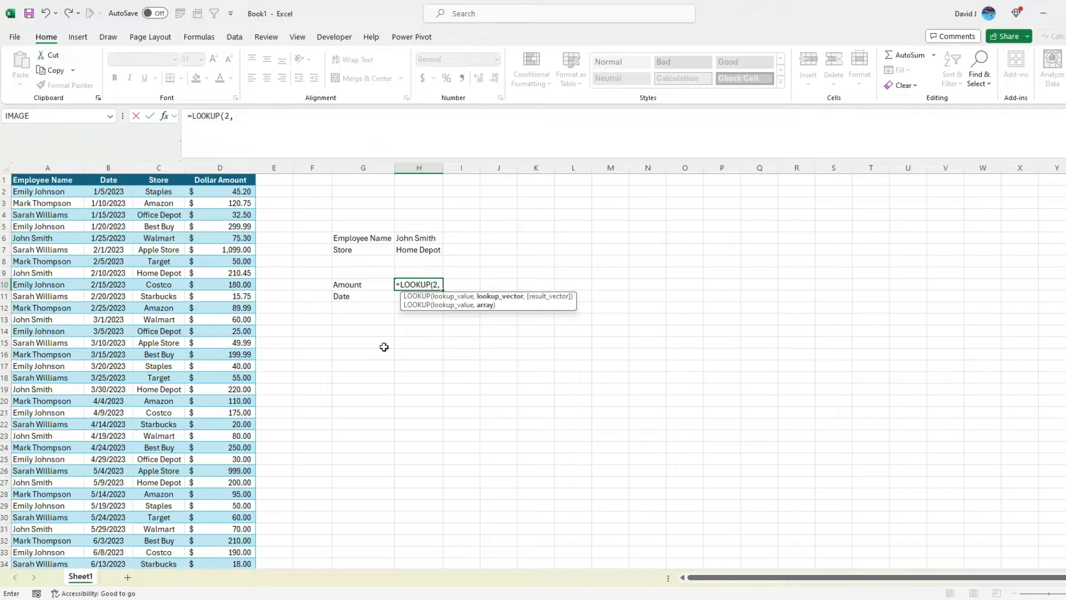
text((()
click(54, 175)
text(=)
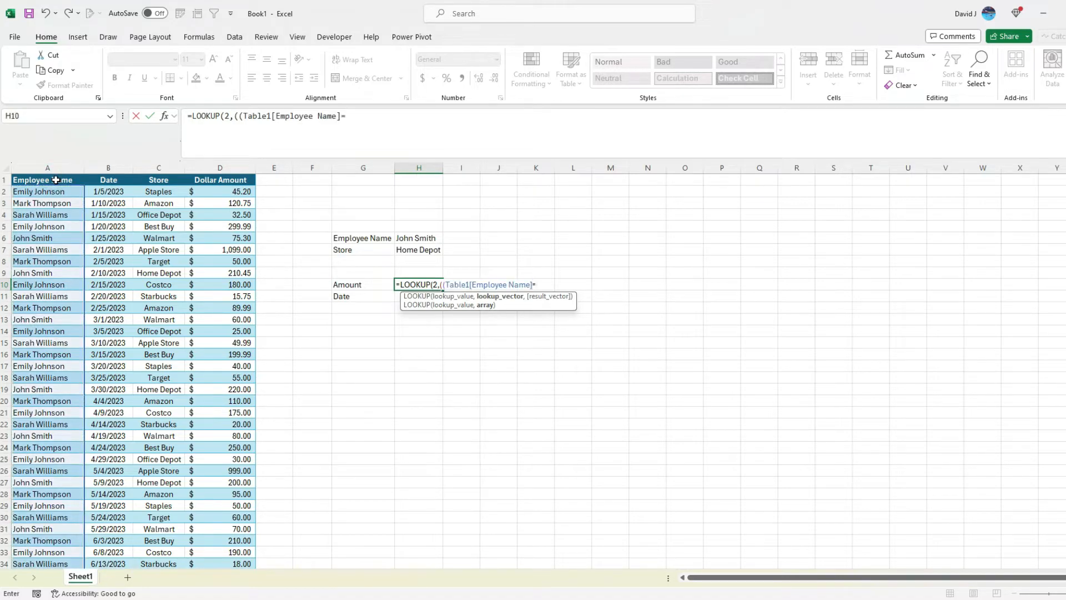
click(424, 237)
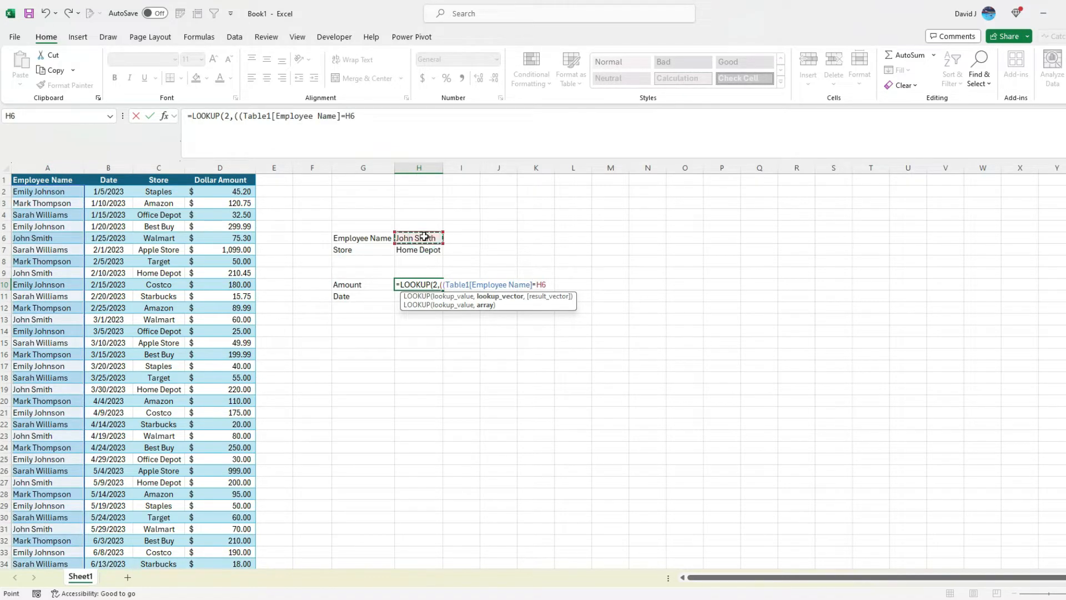
Multiply the first condition by a second one matching Table1[Store] to H7
text()*()
click(168, 174)
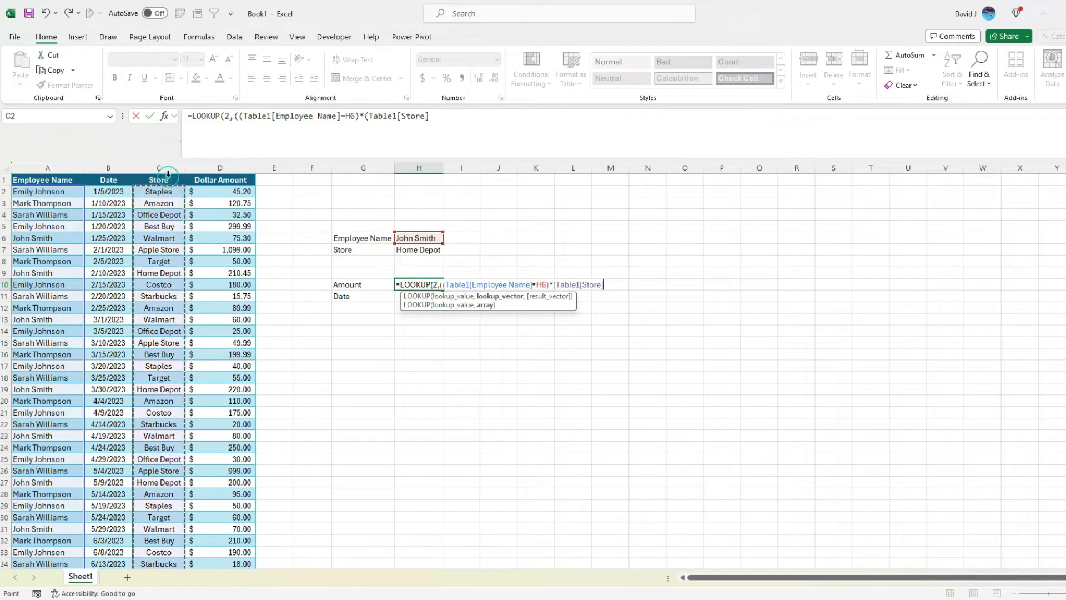
text(=)
click(427, 253)
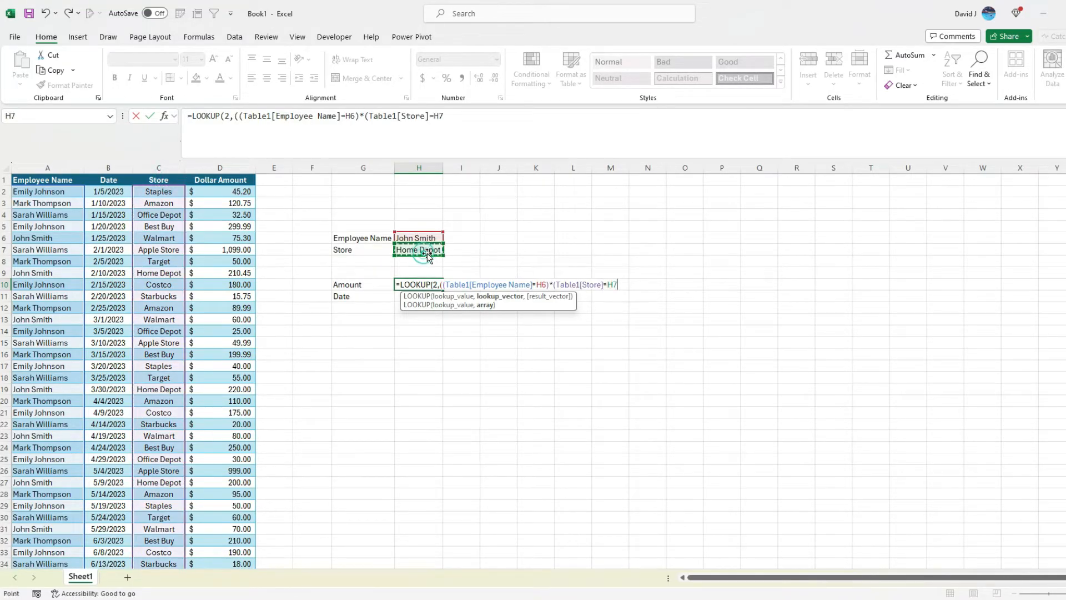
text())
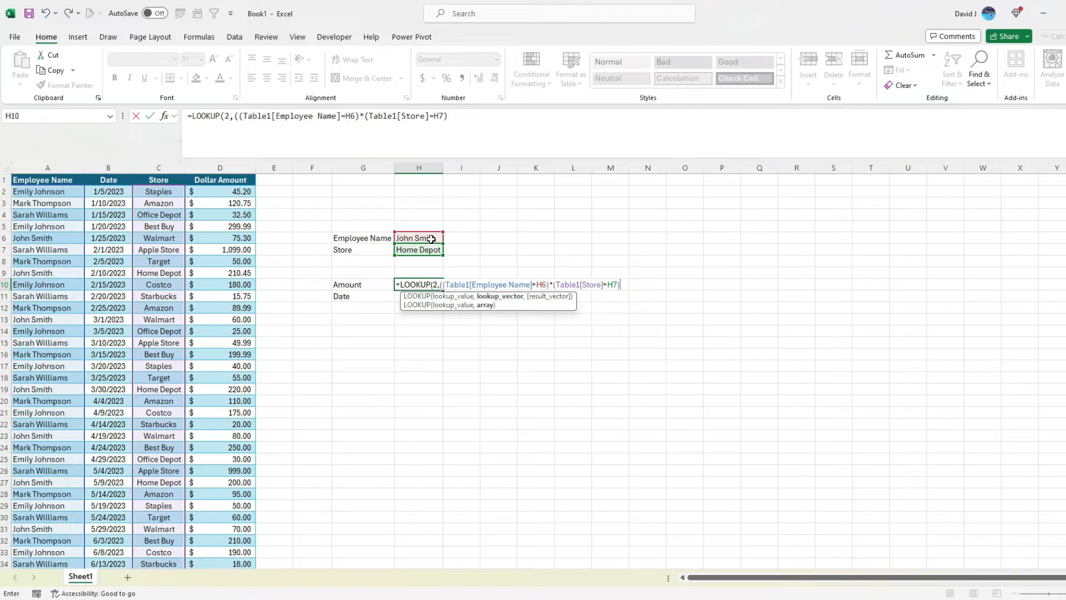
Make the lookup vector 1 divided by the product of both conditions, closing its outer parenthesis
click(238, 117)
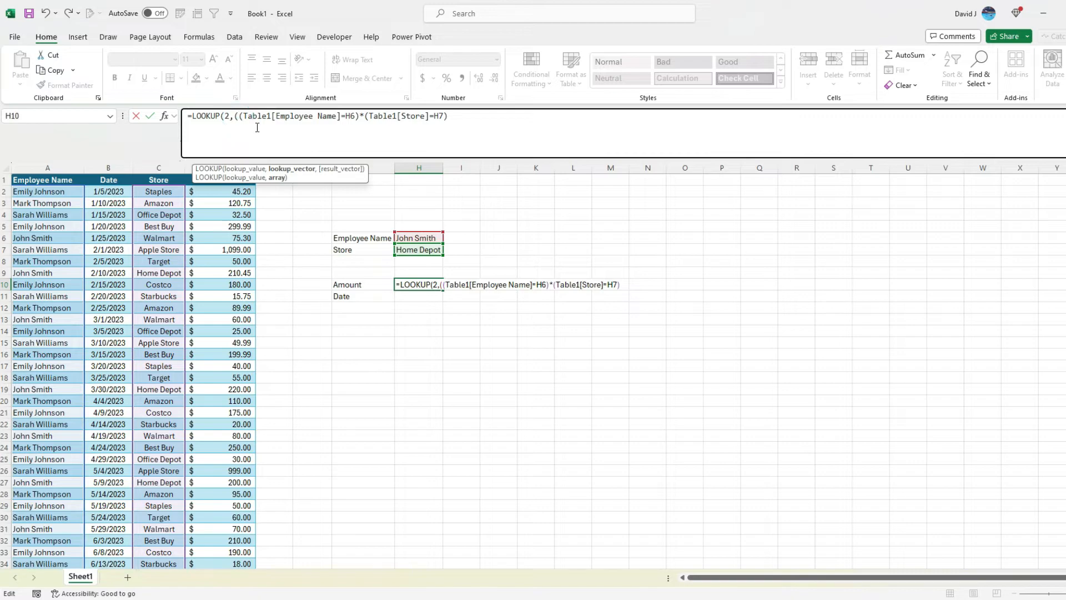
text(1/)
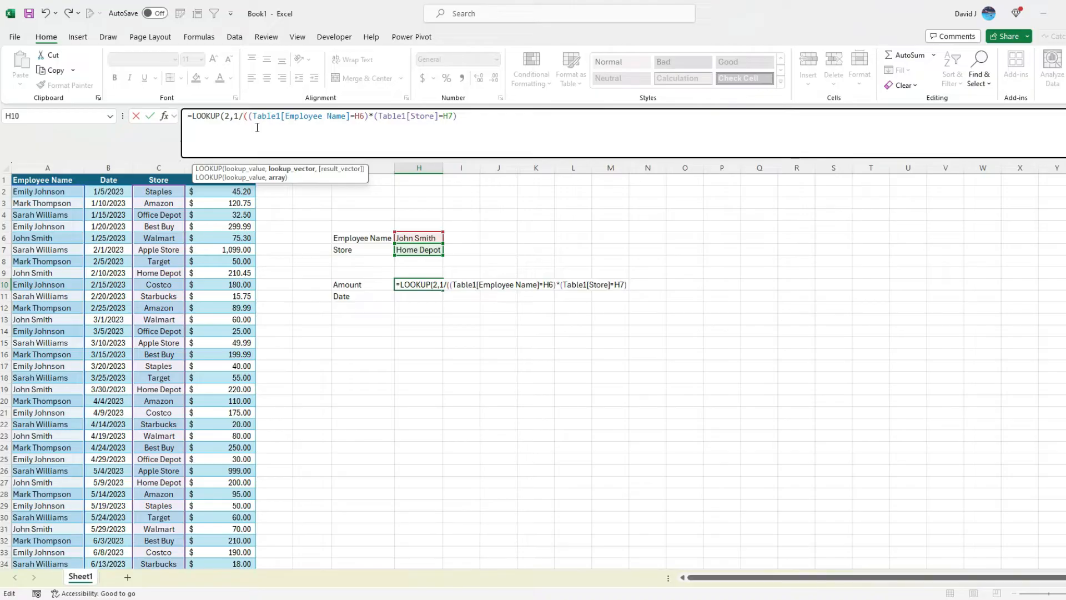
click(475, 113)
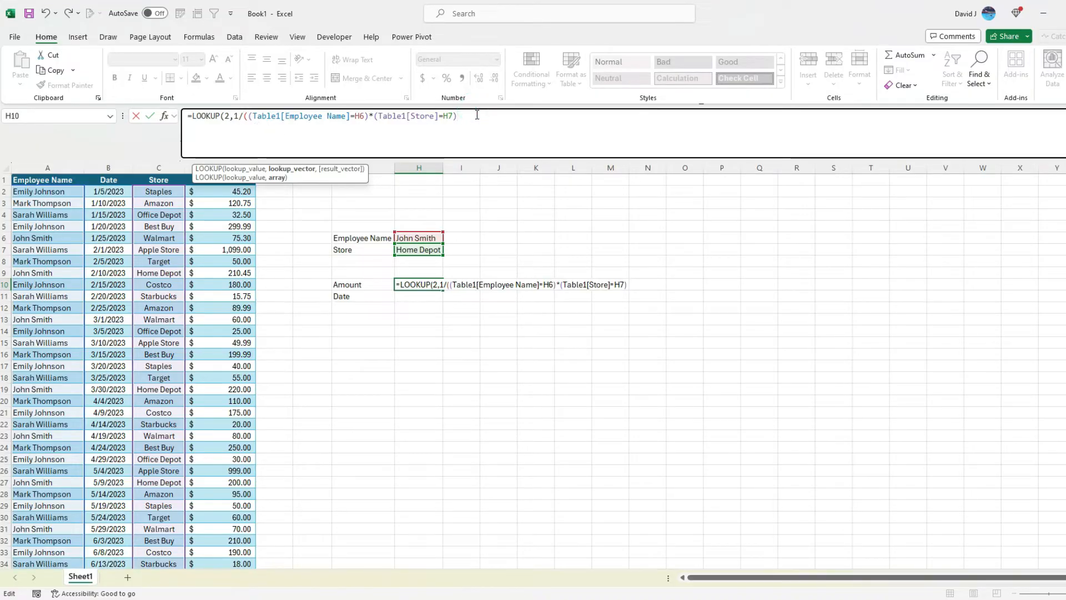
text(,)
key(BackSpace)
text(),)
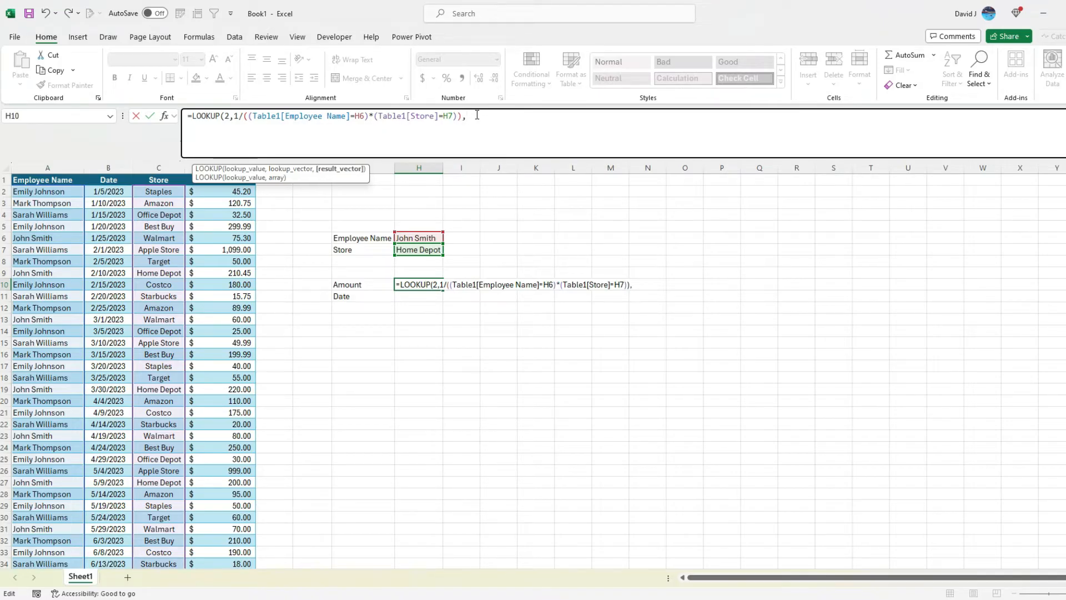
Set Table1[Dollar Amount] as the result vector and enter the finished LOOKUP formula in H10
click(190, 182)
text())
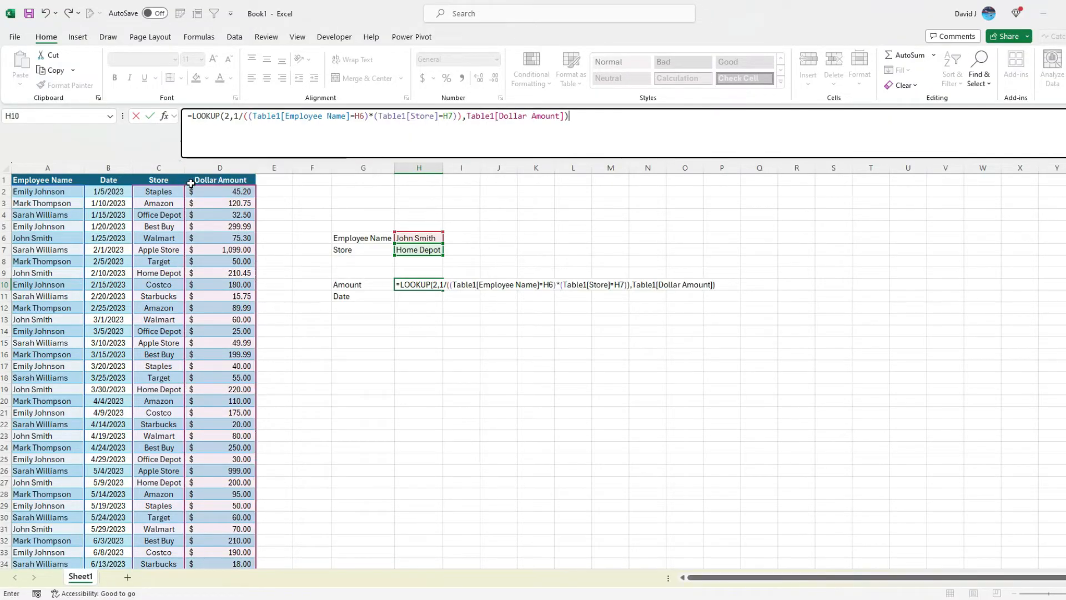
key(Return)
key(Up)
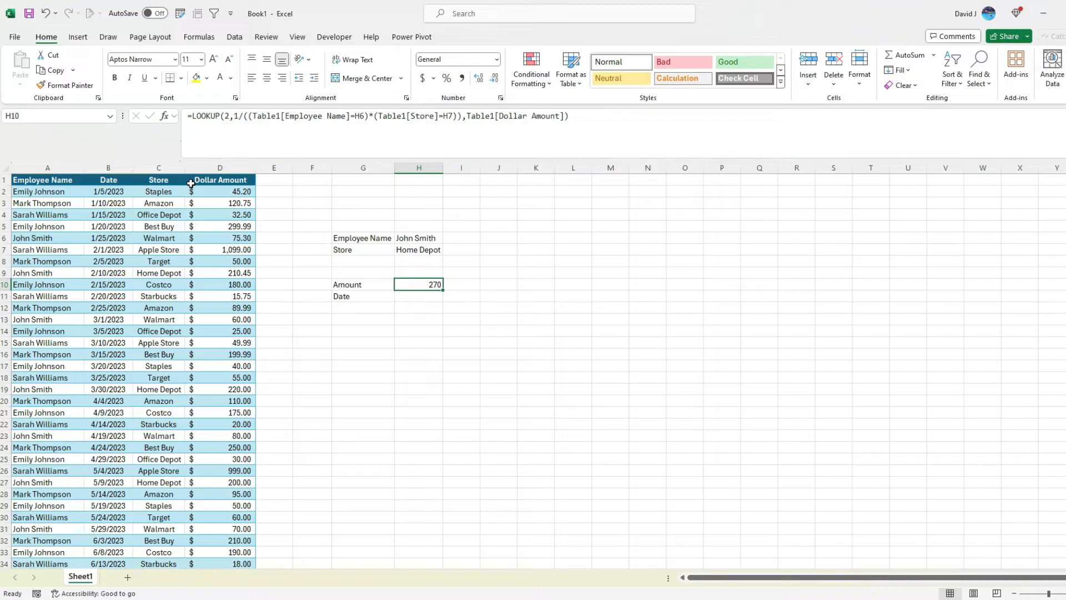
Turn on the table's filters and filter the Employee Name column to the employee given in H6
click(183, 216)
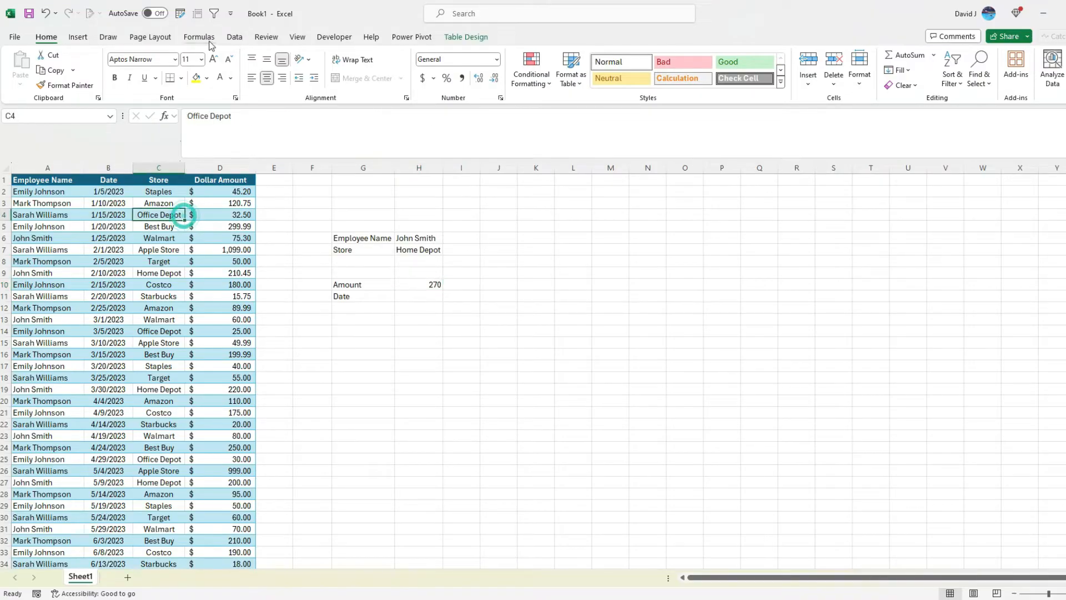
click(213, 13)
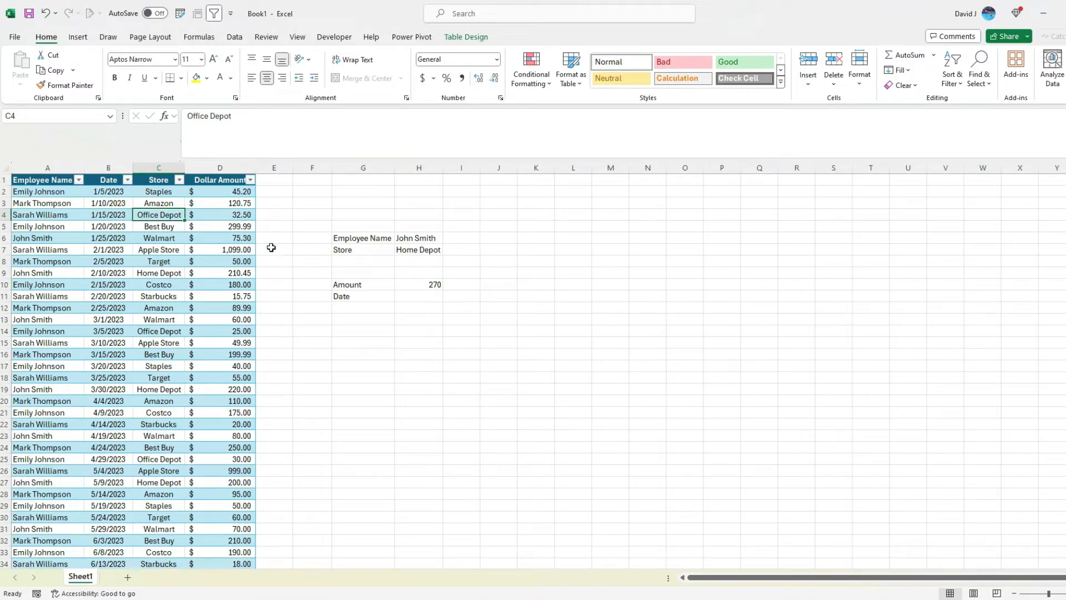
click(79, 179)
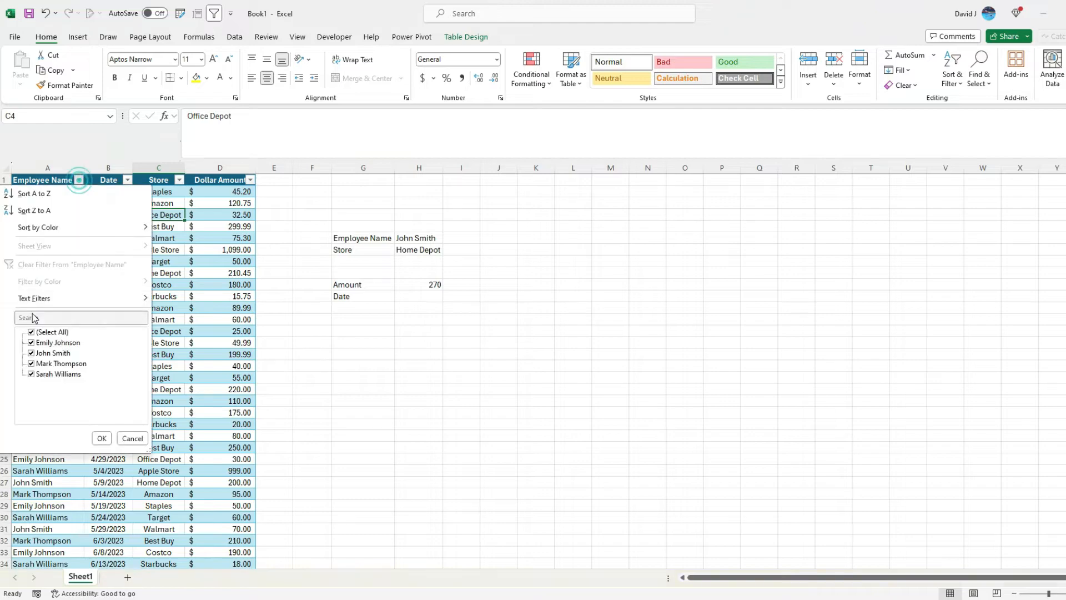
click(31, 332)
click(32, 352)
click(101, 438)
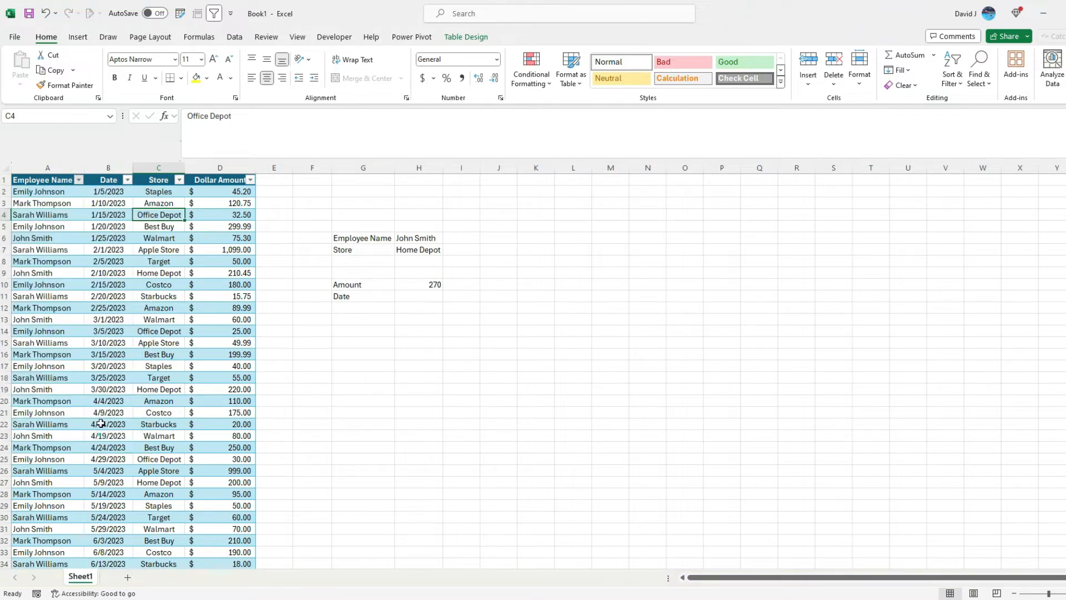
Filter the Store column to Home Depot only
click(179, 179)
click(81, 332)
click(94, 344)
click(133, 438)
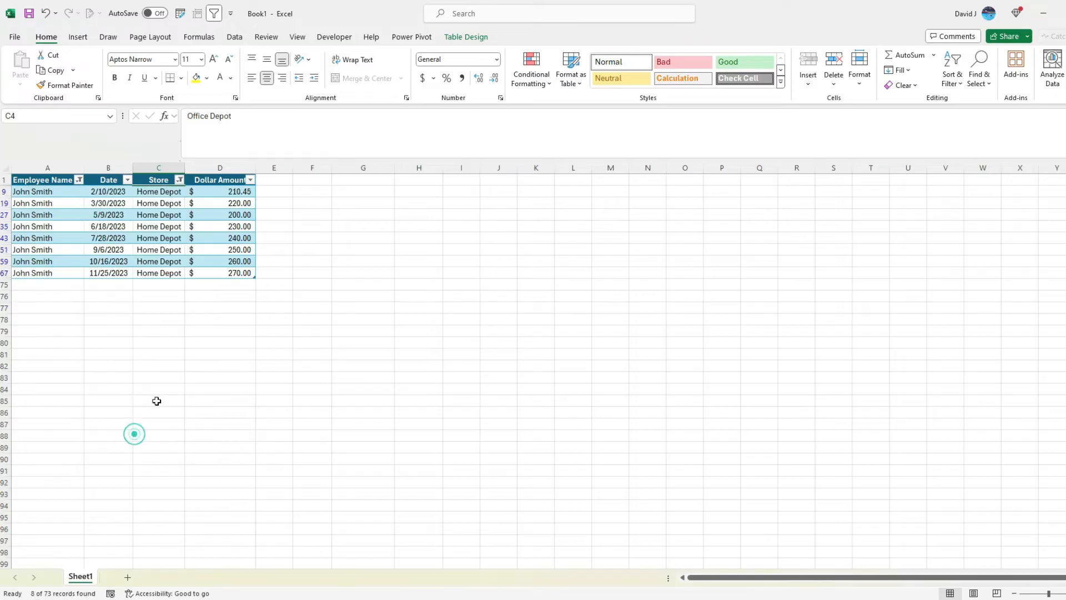
Check the date and dollar amount of the last matching purchase, and turn the table's filters off
click(111, 273)
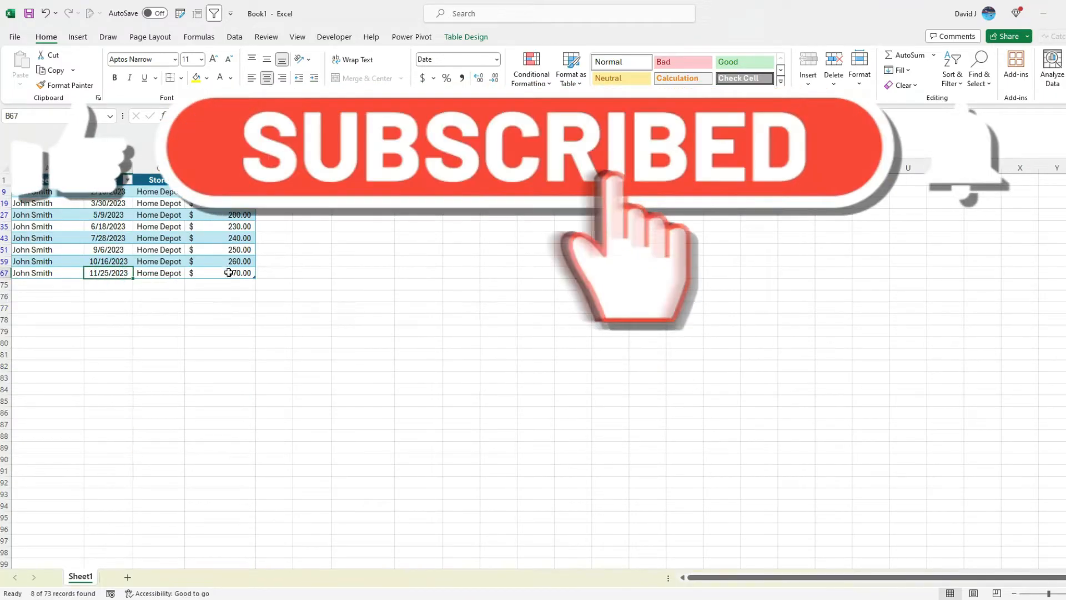
click(229, 272)
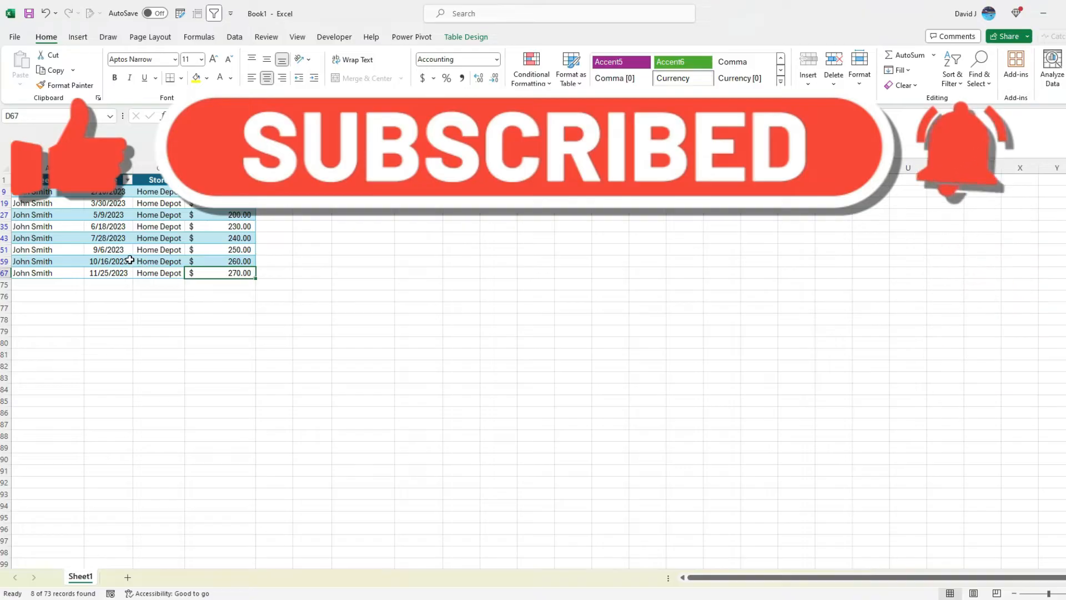
click(130, 260)
click(213, 13)
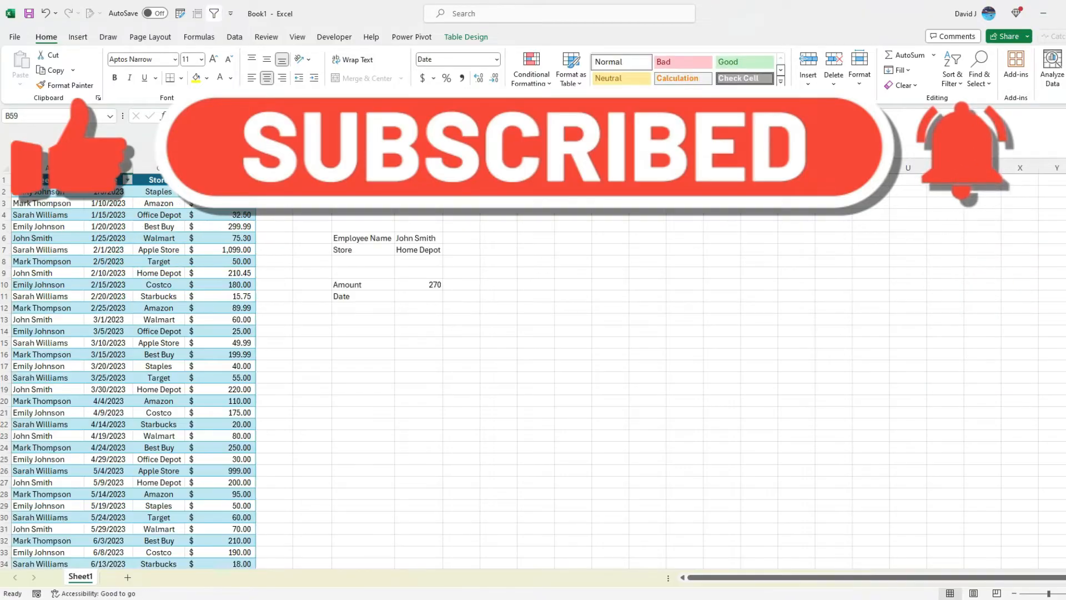
Open Evaluate Formula for H10, move the dialog below the Amount result, and evaluate the Table1[Employee Name] reference
click(436, 285)
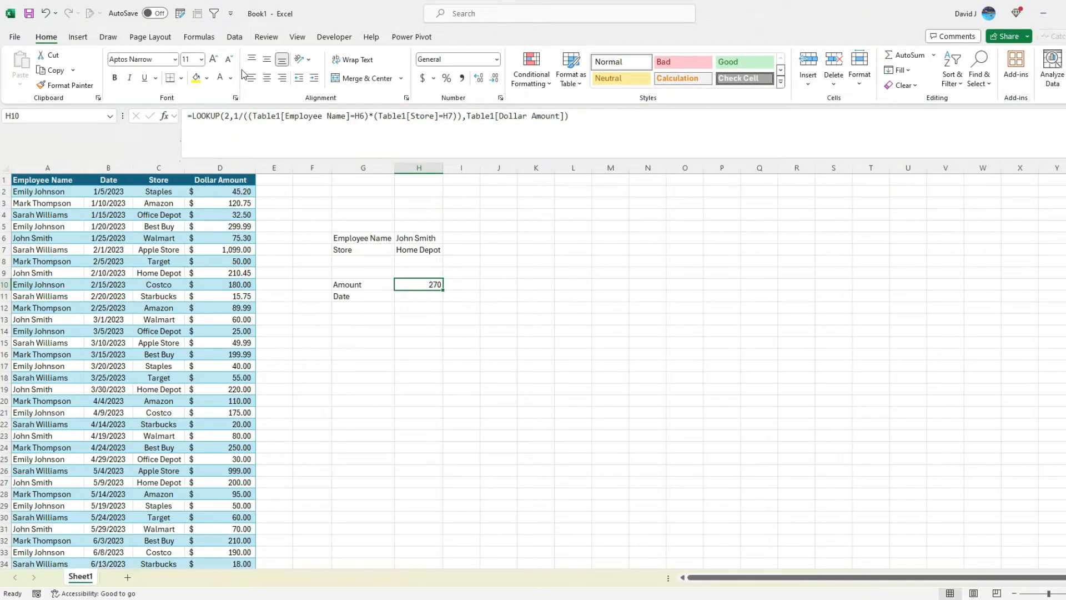
click(211, 39)
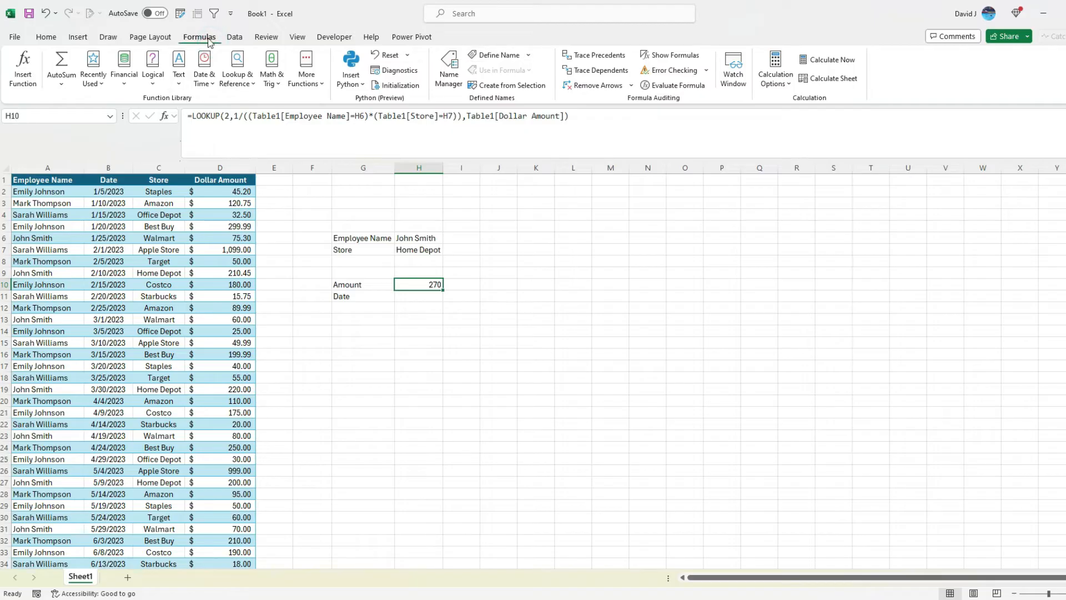
click(674, 85)
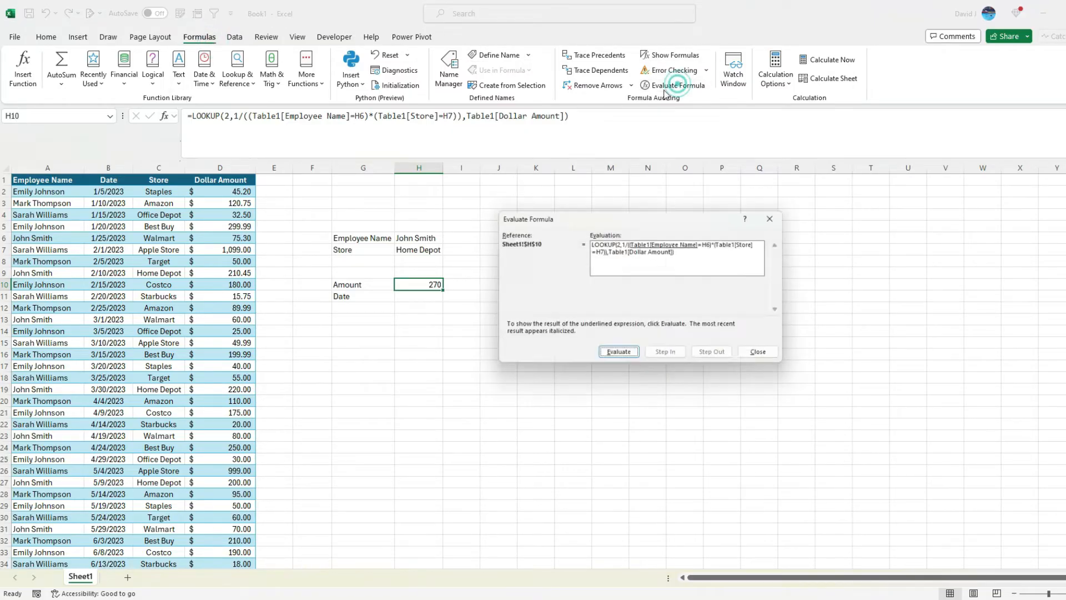
drag(607, 221, 424, 320)
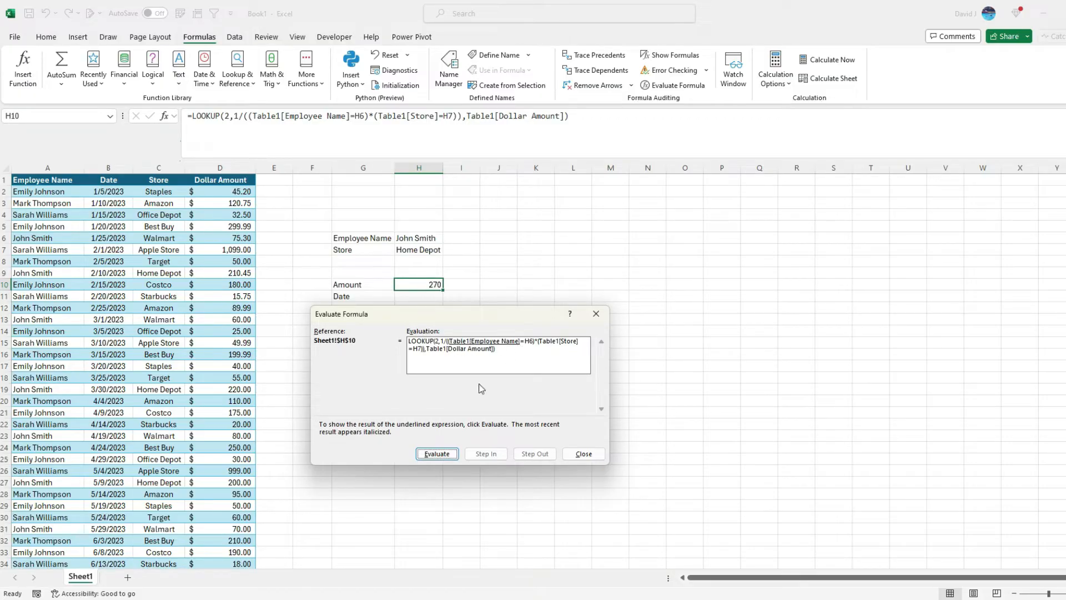
click(437, 459)
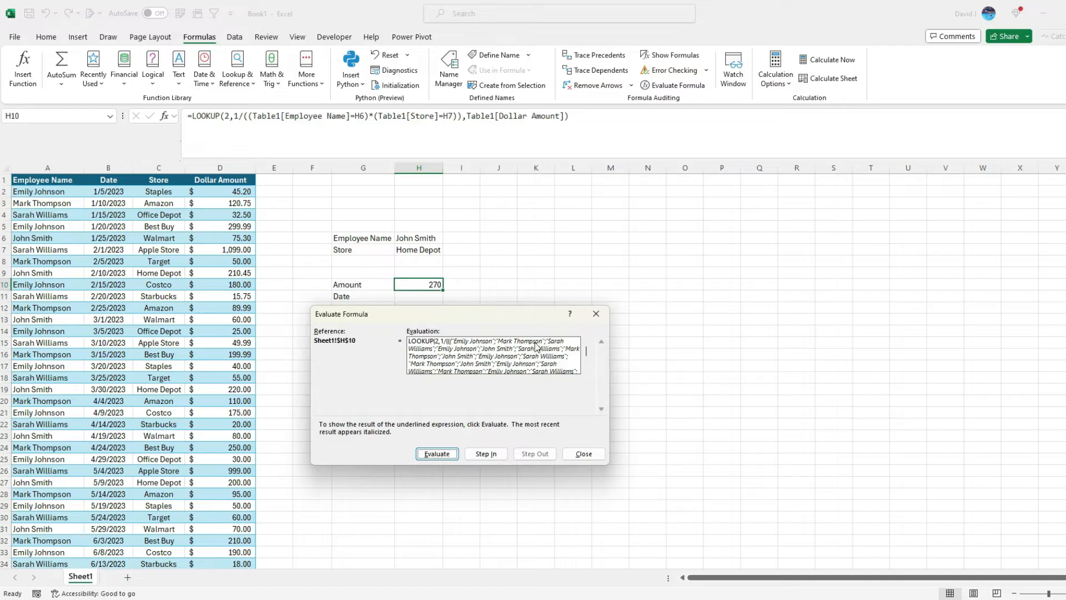
Evaluate the H6 reference and examine the end of the employee name comparison
click(447, 455)
drag(587, 350, 586, 357)
click(585, 342)
click(586, 341)
click(585, 341)
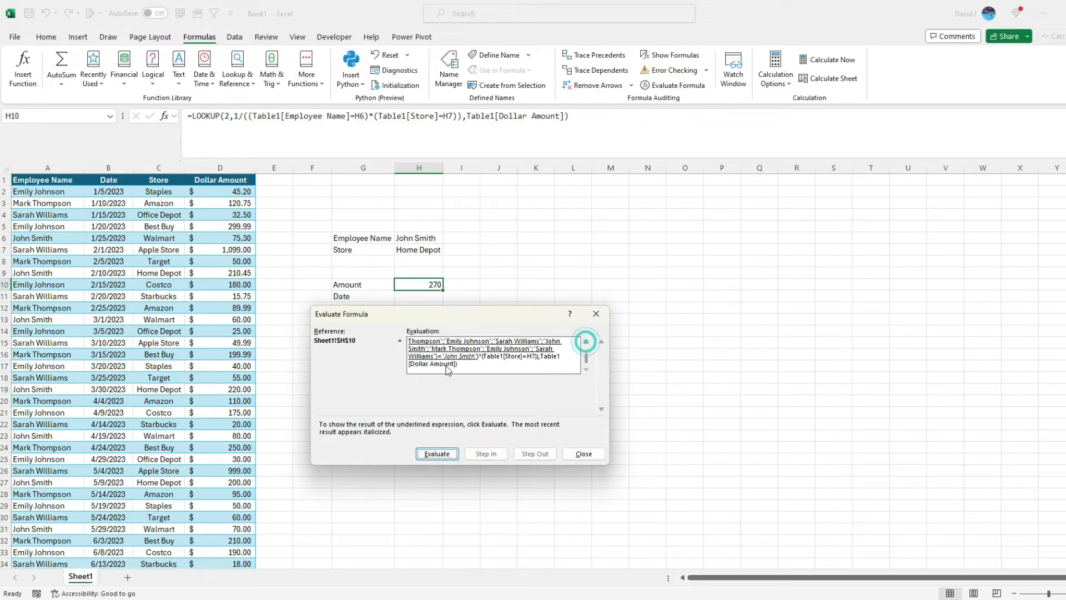
Evaluate the employee name comparison into TRUE/FALSE values and examine the end of the resulting array
click(438, 456)
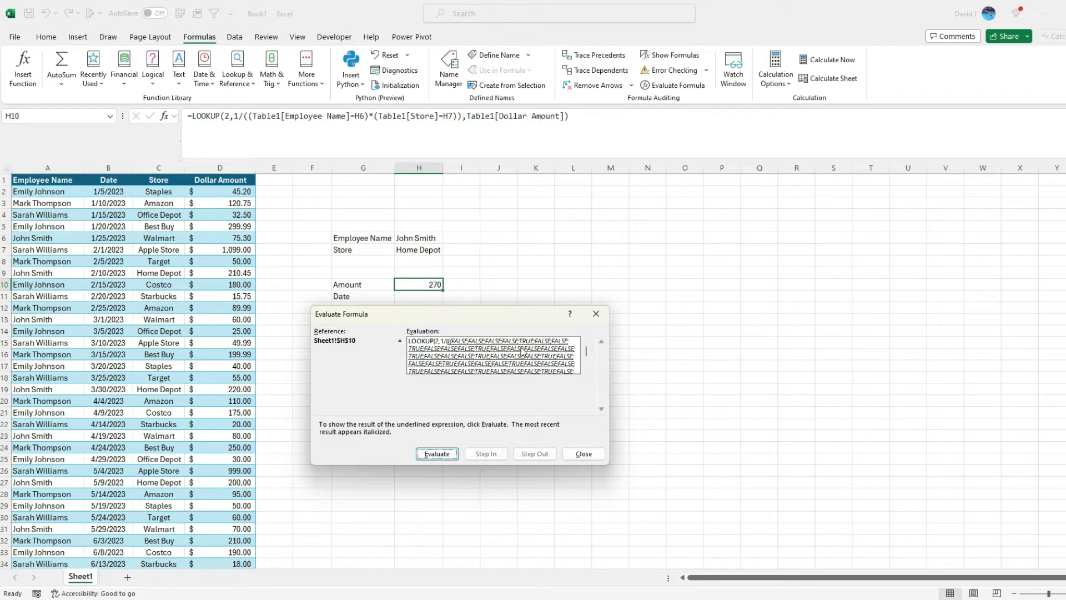
drag(586, 351, 586, 361)
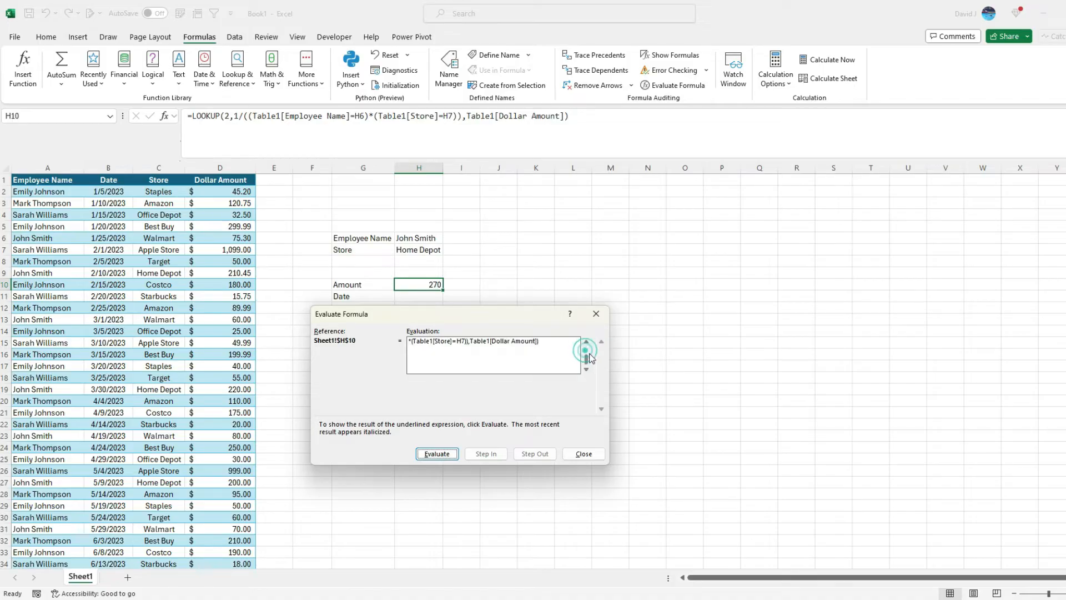
click(586, 341)
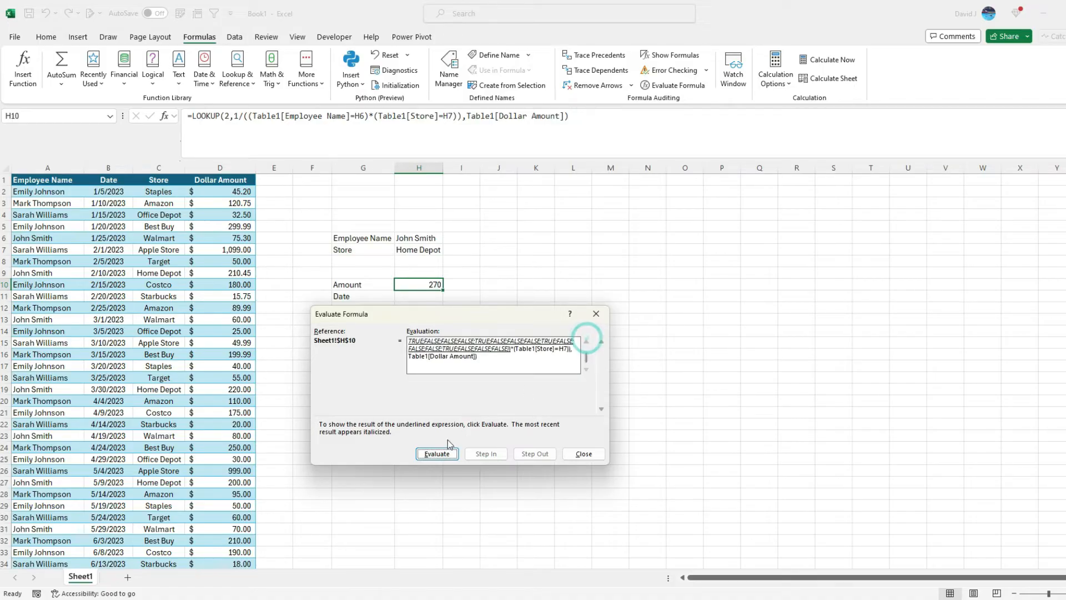
Evaluate the bracketed employee name array, locate the store condition in the expression, and evaluate the Table1[Store] reference
click(448, 454)
drag(587, 350, 587, 360)
click(585, 340)
click(585, 340)
click(585, 339)
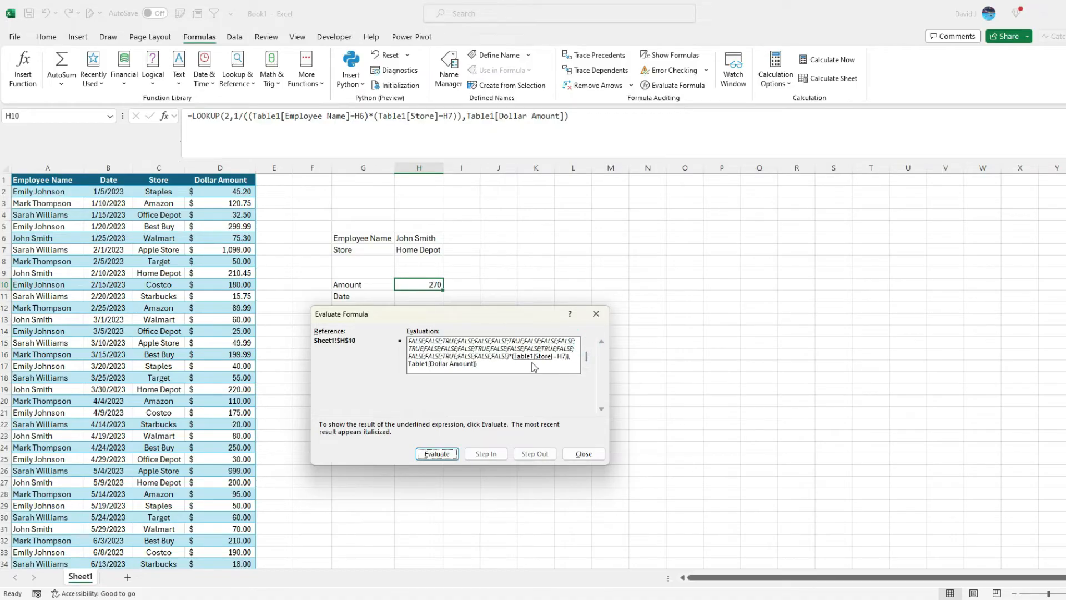
click(444, 453)
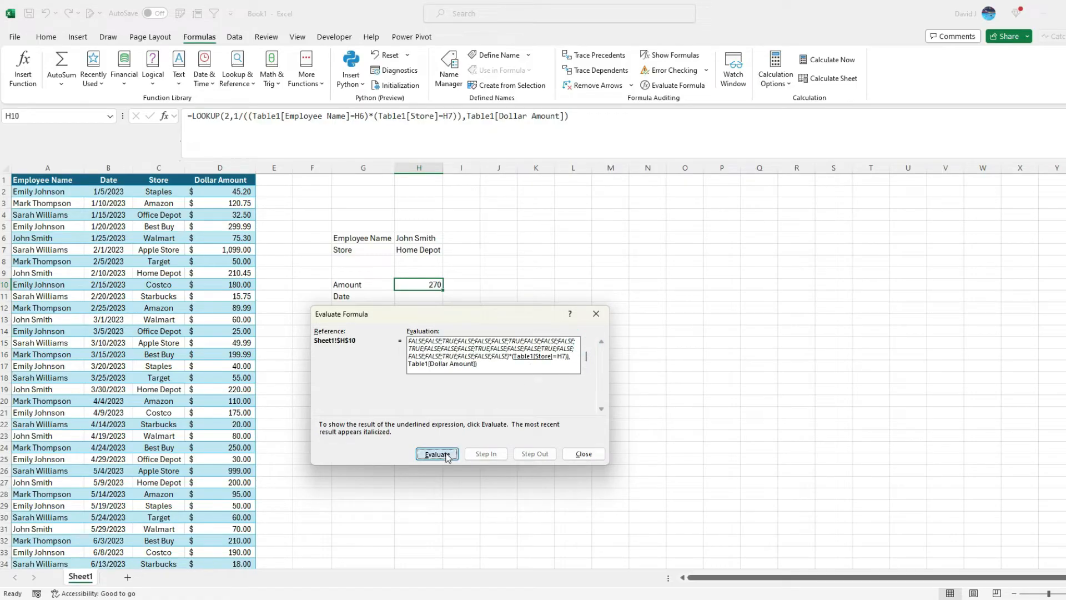
Locate the H7 reference after the store array, evaluate it, and examine the end of the store comparison
click(587, 351)
click(587, 344)
click(587, 344)
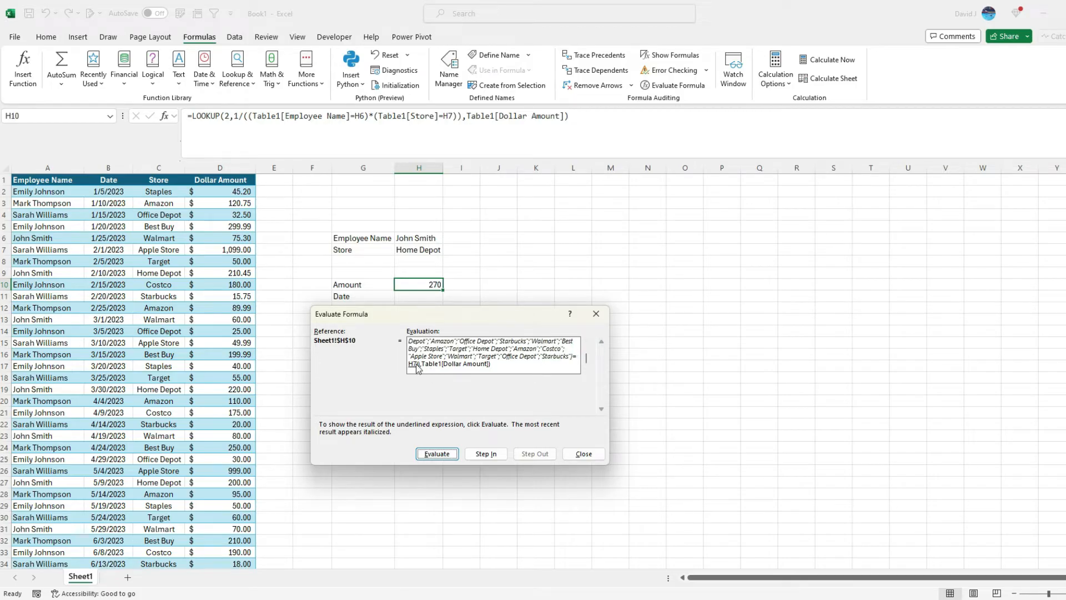
click(444, 451)
drag(586, 351, 586, 364)
click(586, 341)
click(586, 341)
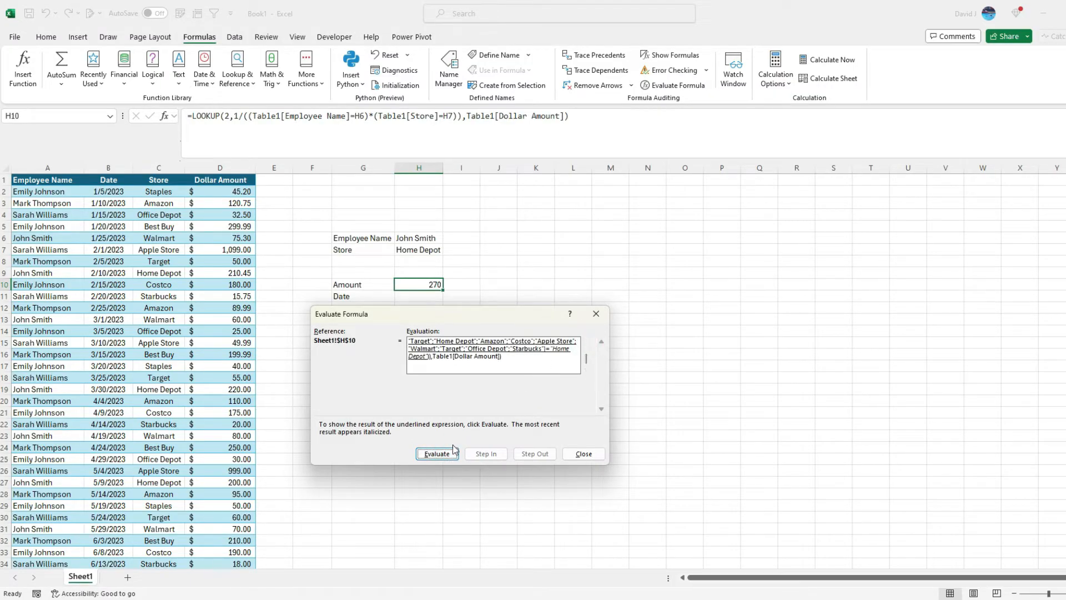
Evaluate the store comparison into TRUE/FALSE values and examine the array back to where it is multiplied by the employee array
click(445, 451)
drag(586, 350, 586, 365)
click(587, 342)
click(586, 341)
click(585, 341)
click(586, 341)
click(585, 340)
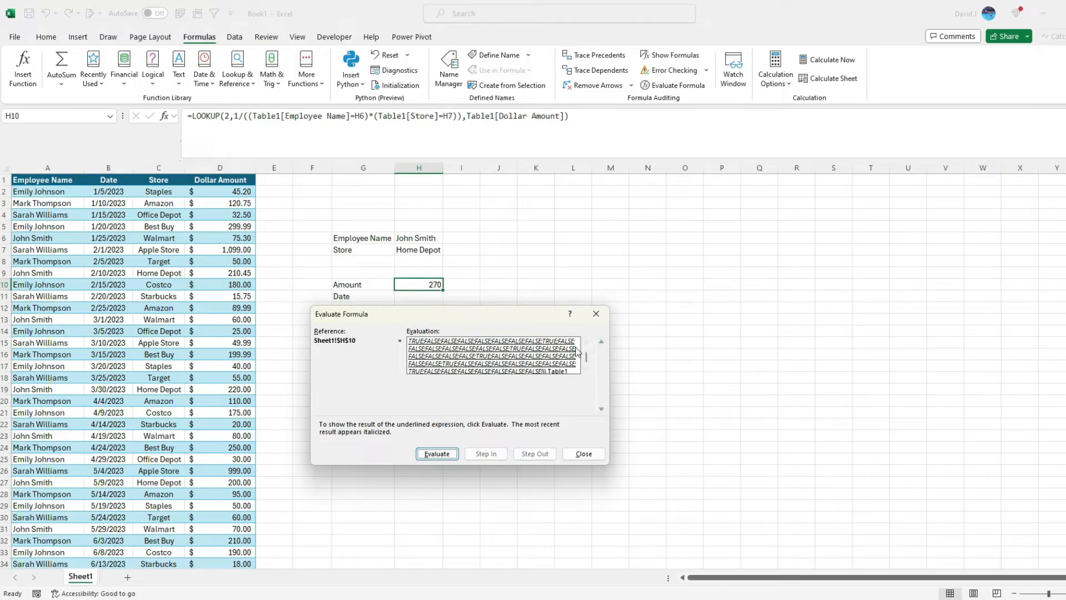
click(587, 340)
click(586, 341)
click(586, 340)
click(587, 340)
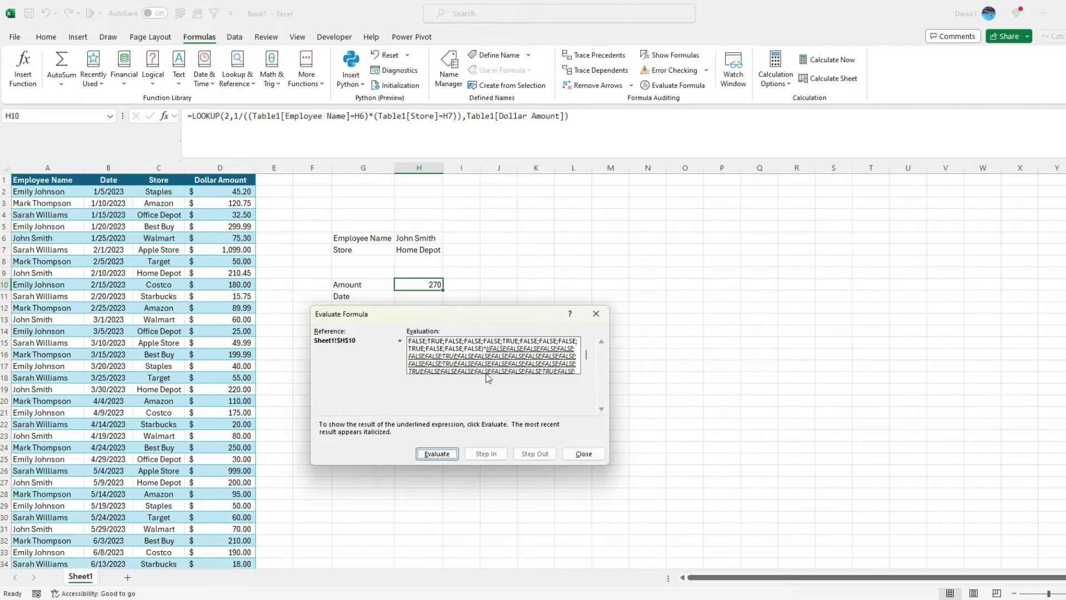
Evaluate the bracketed store array and the multiplication of the employee and store arrays
click(450, 455)
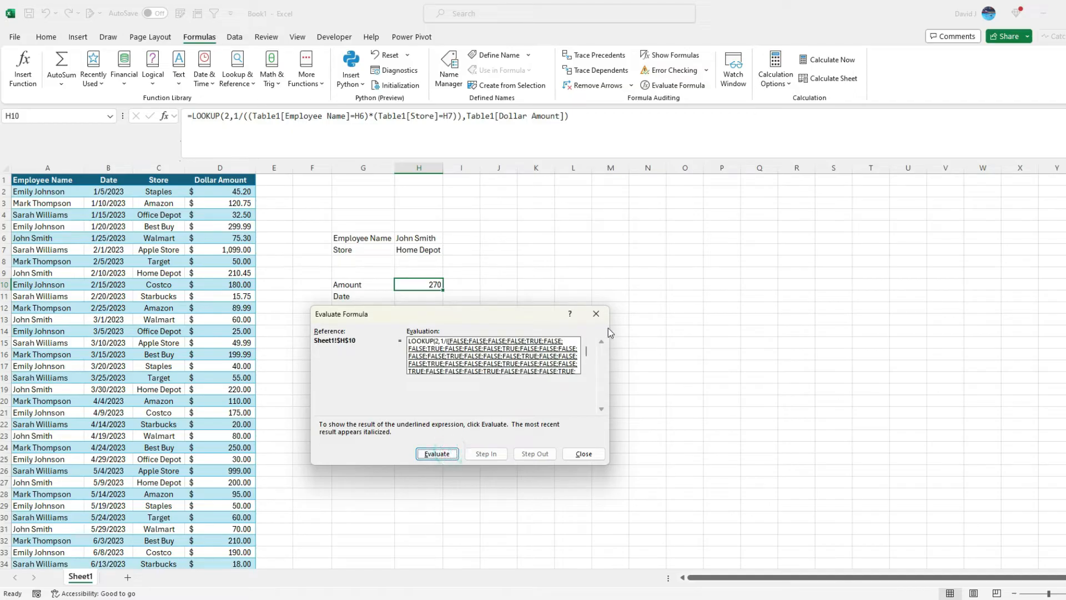
drag(587, 351, 588, 360)
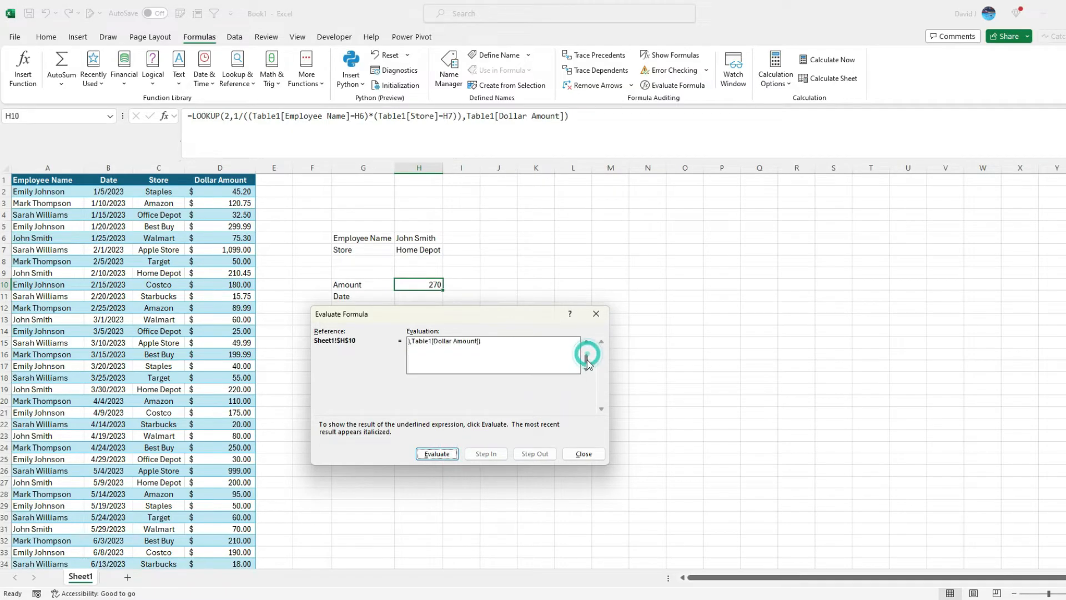
click(441, 453)
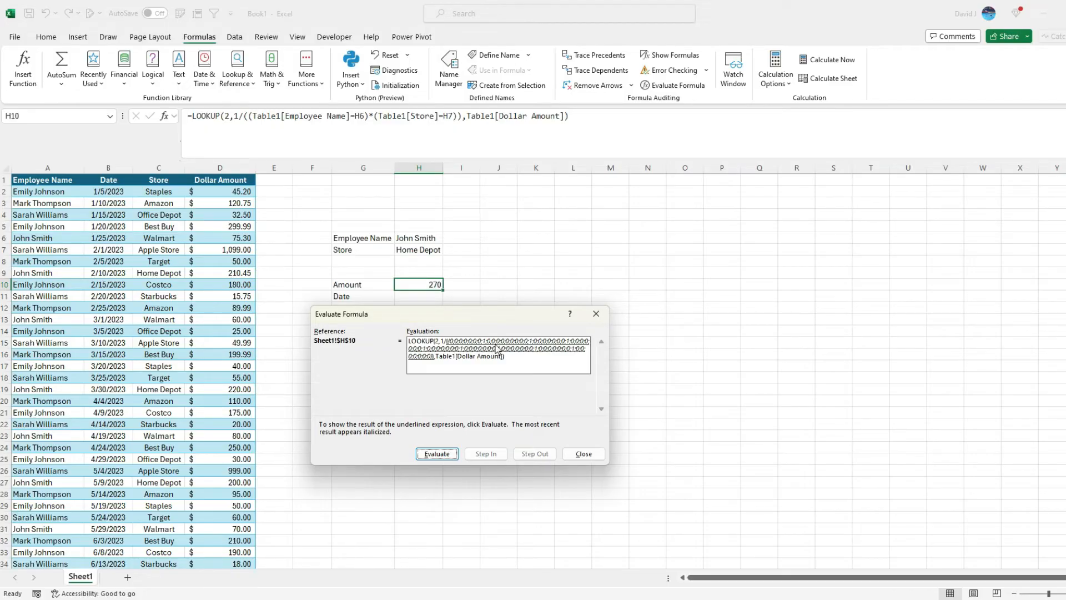
Evaluate the bracketed product and the division of 1 by it, and examine the end of the resulting array
click(437, 454)
click(447, 453)
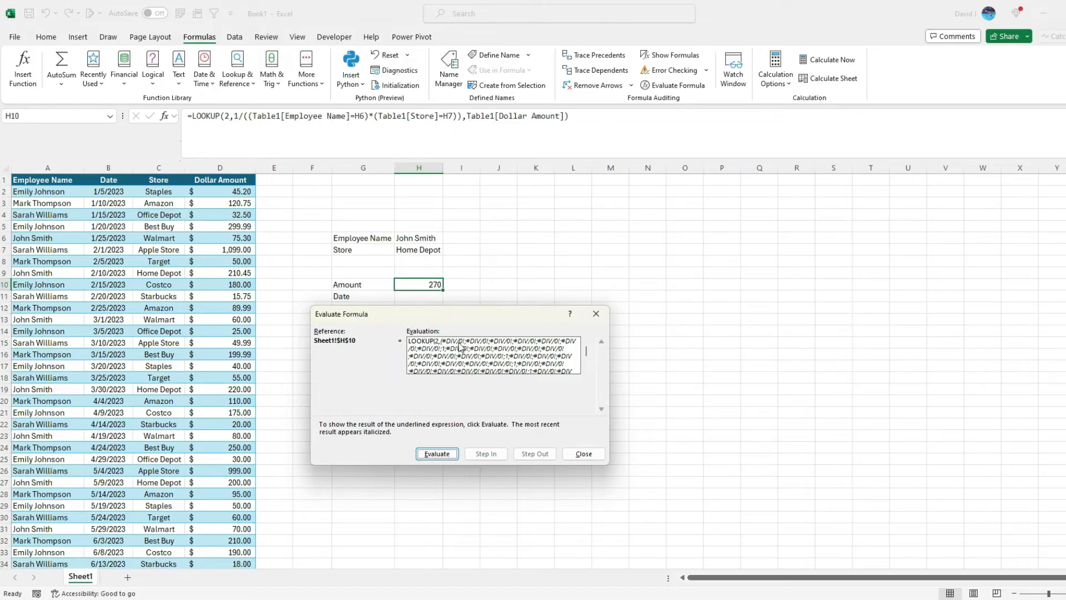
scroll(588, 352, down, 5)
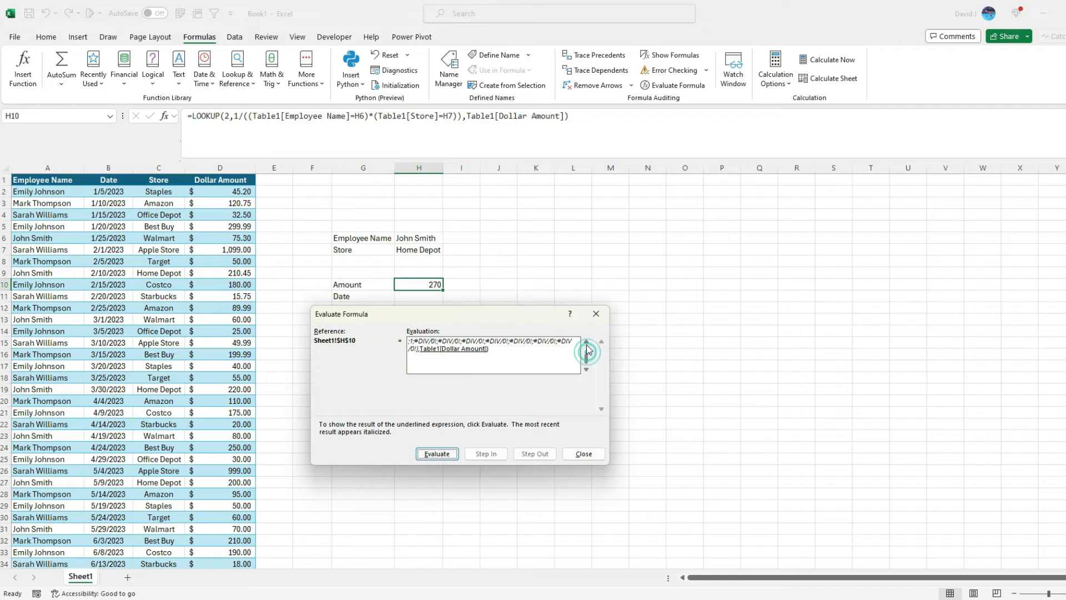
click(586, 343)
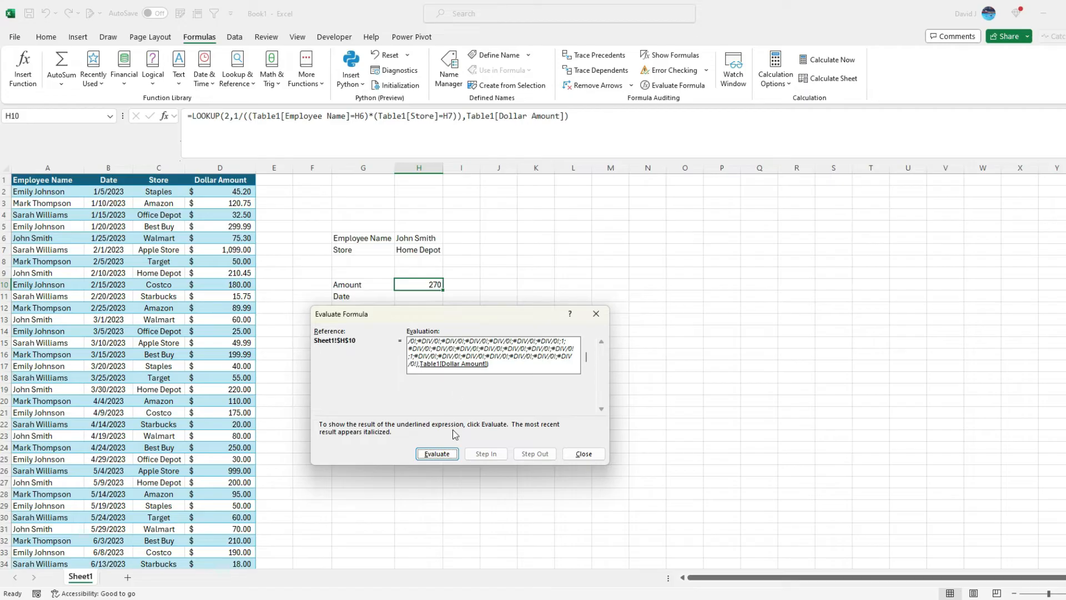
Evaluate the Table1[Dollar Amount] reference and the final LOOKUP, and close Evaluate Formula
click(437, 454)
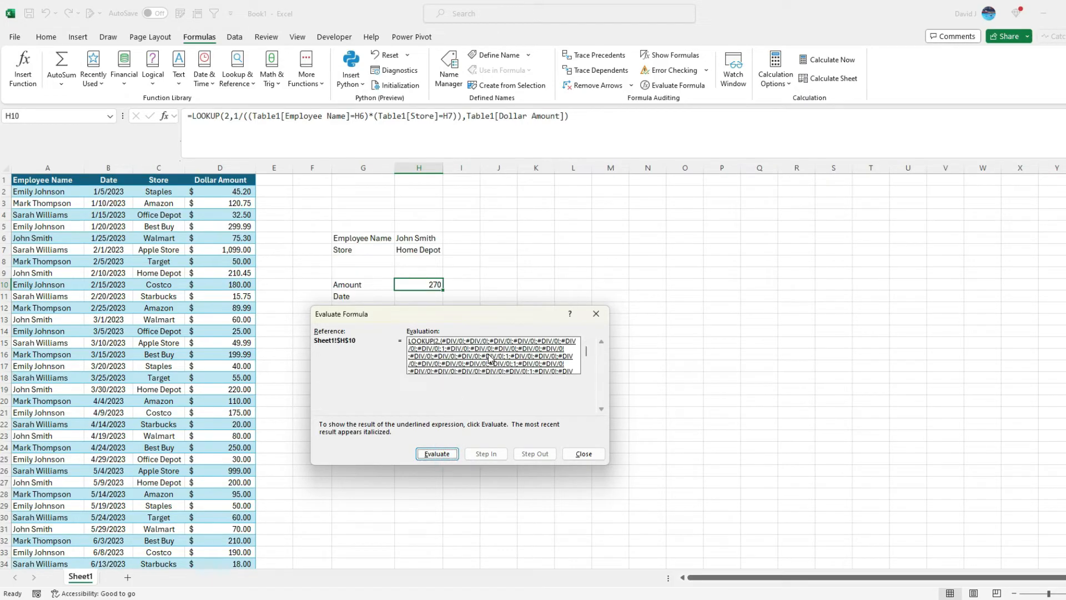
click(446, 454)
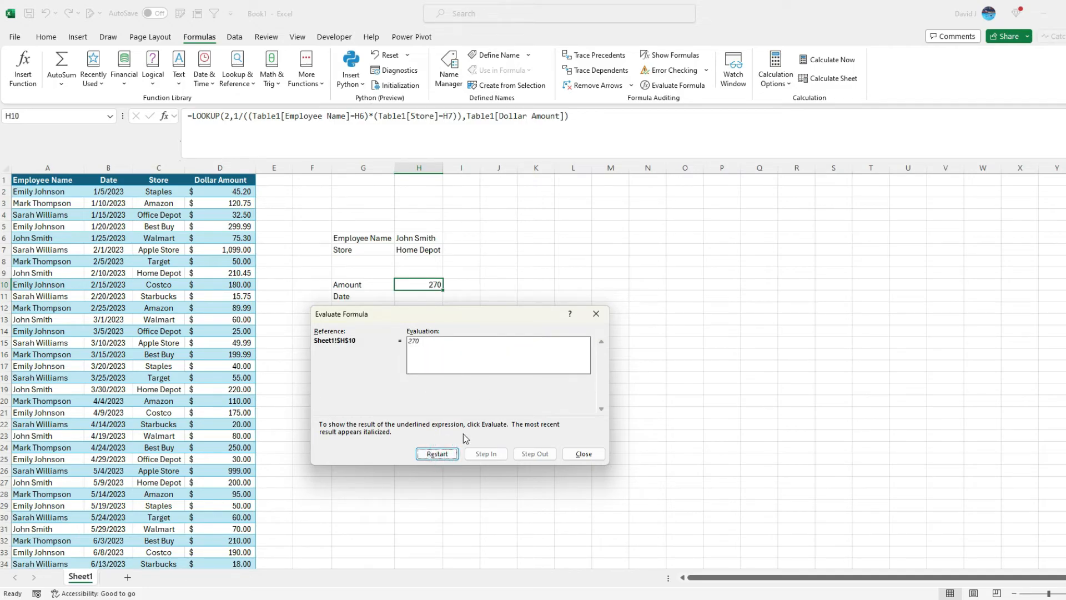
click(583, 451)
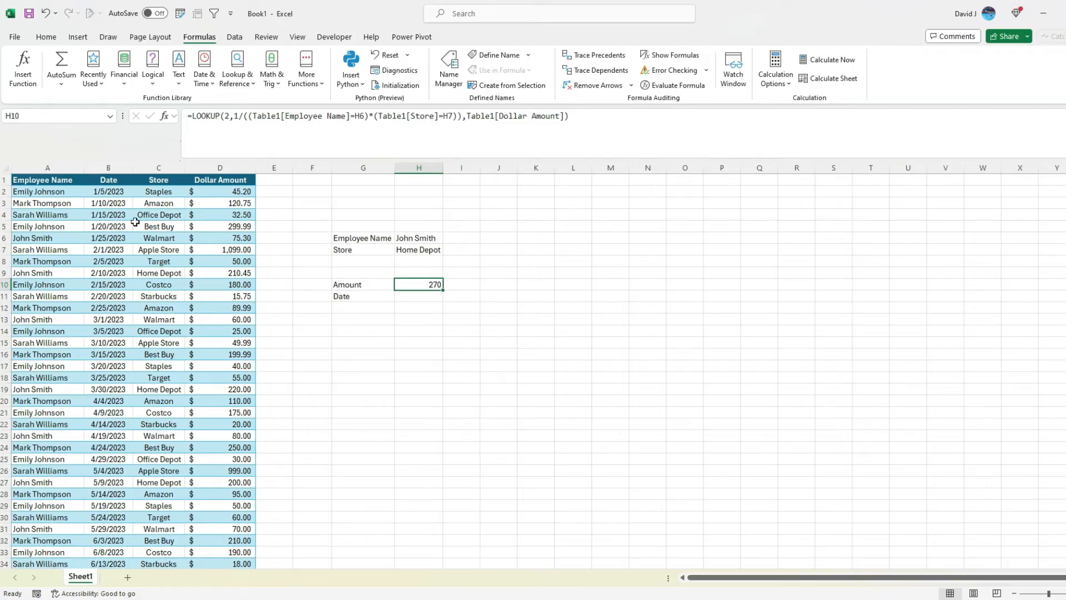
Review the Amount formula in H10 and copy its text into the Date result cell H11
click(458, 115)
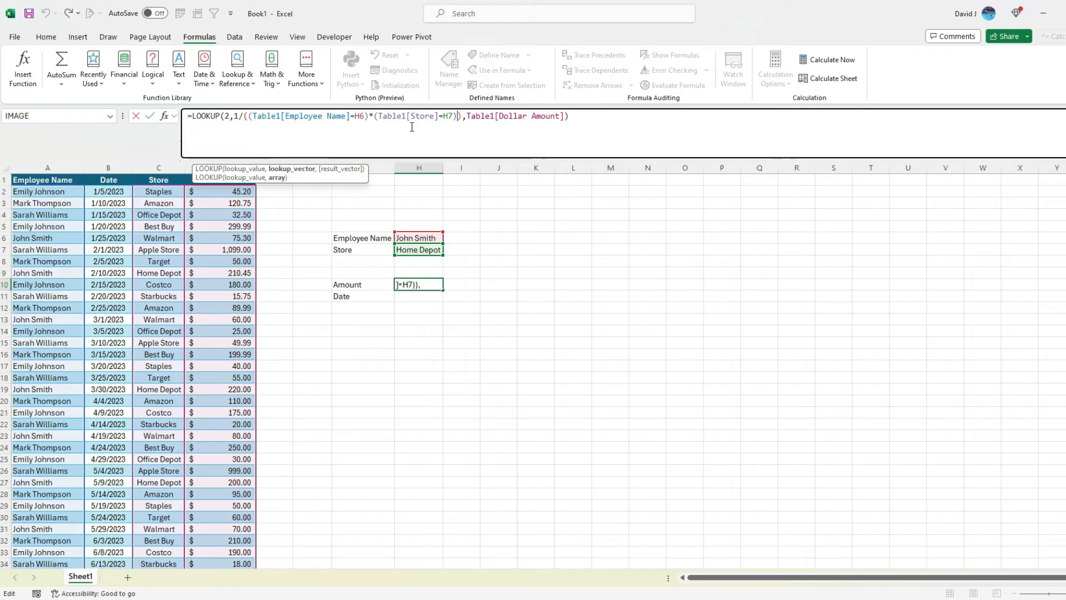
key(ctrl+Return)
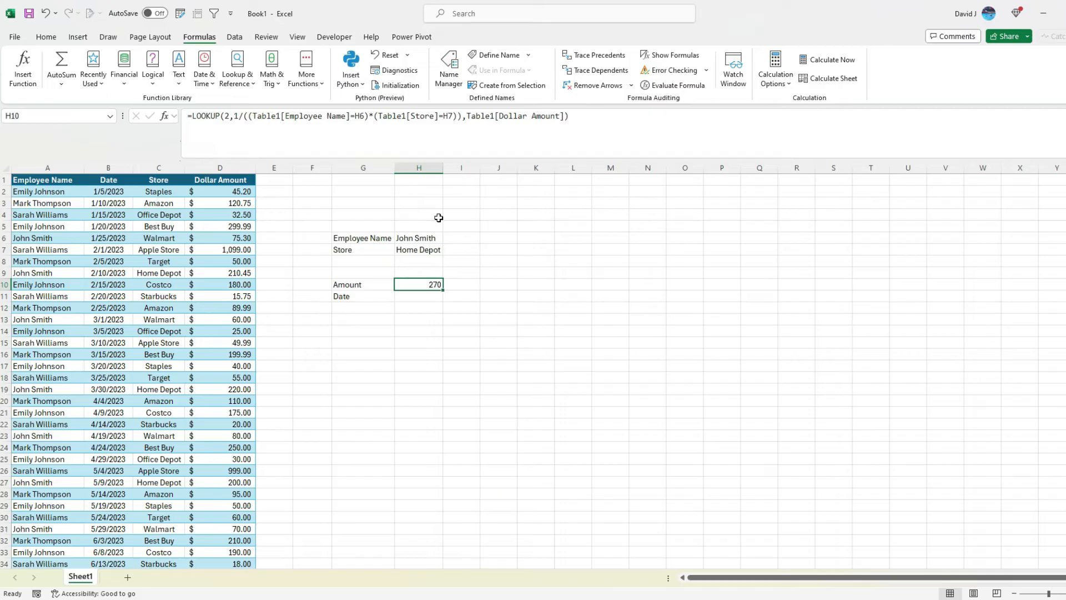
click(605, 115)
key(shift+Home)
key(ctrl+c)
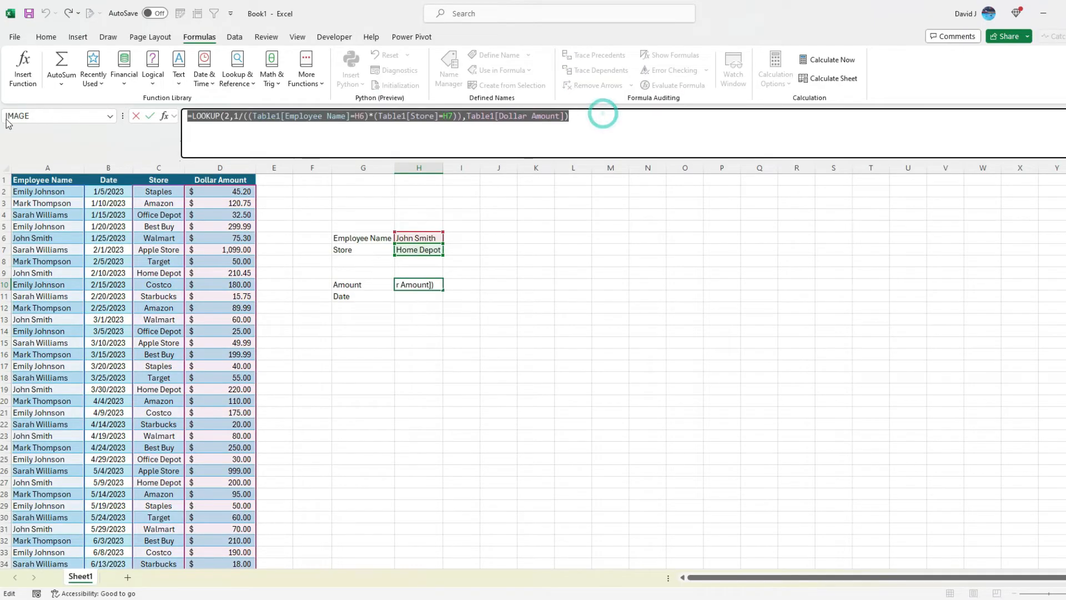
key(Escape)
click(403, 296)
click(367, 123)
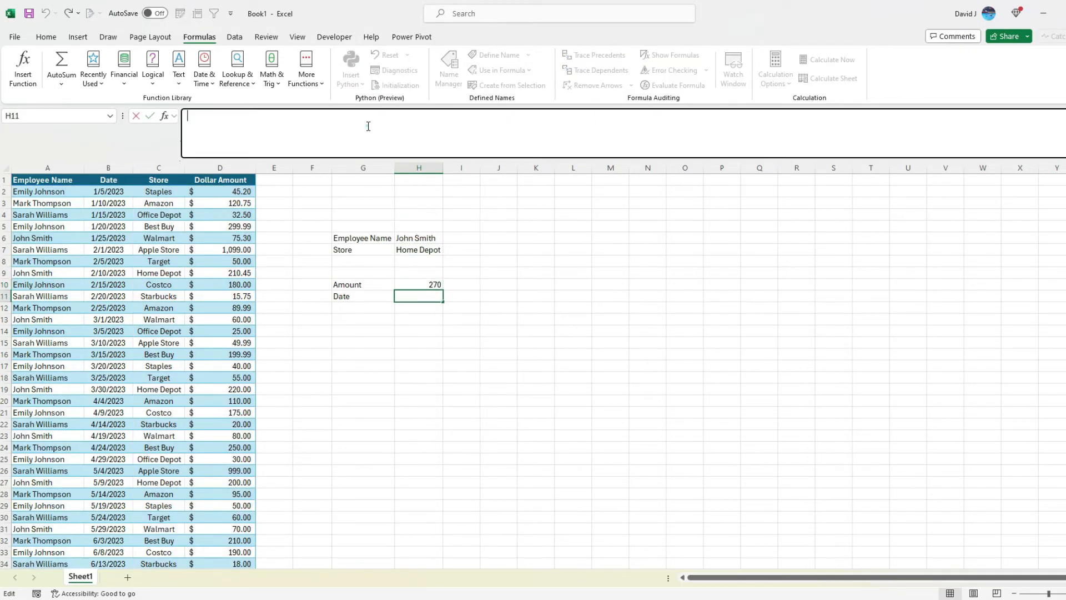
key(ctrl+v)
Replace the result vector in H11's formula with Table1[Date] and enter the formula
drag(467, 115, 602, 118)
key(BackSpace)
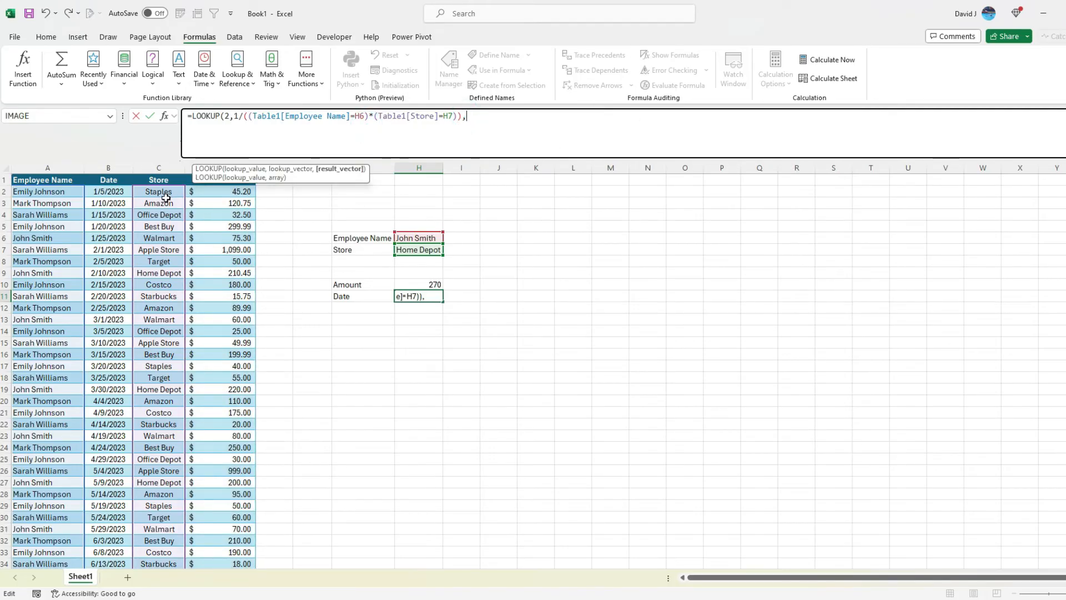
click(119, 172)
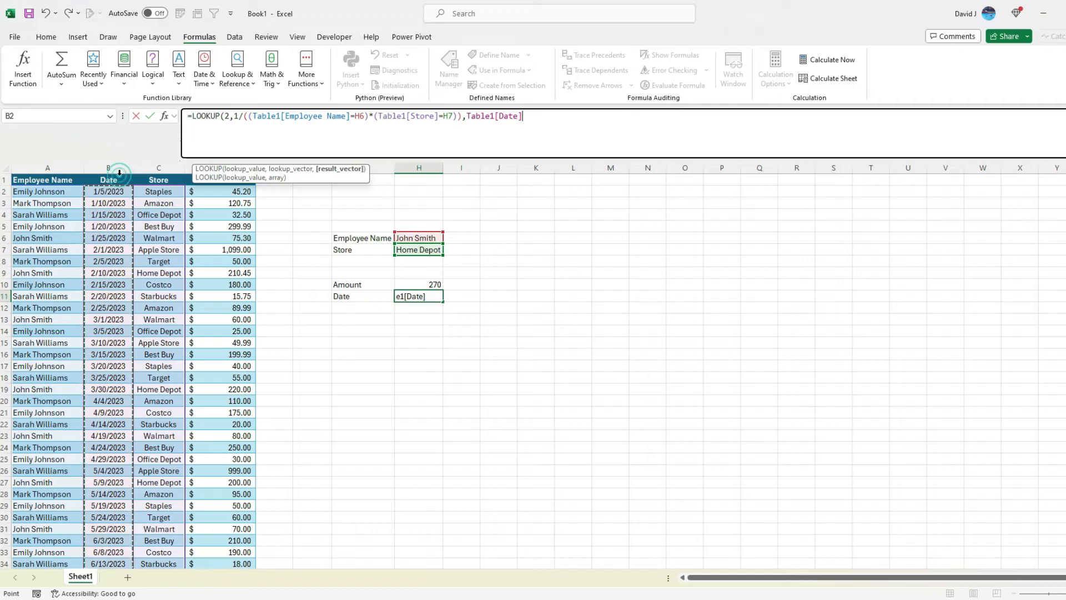
text())
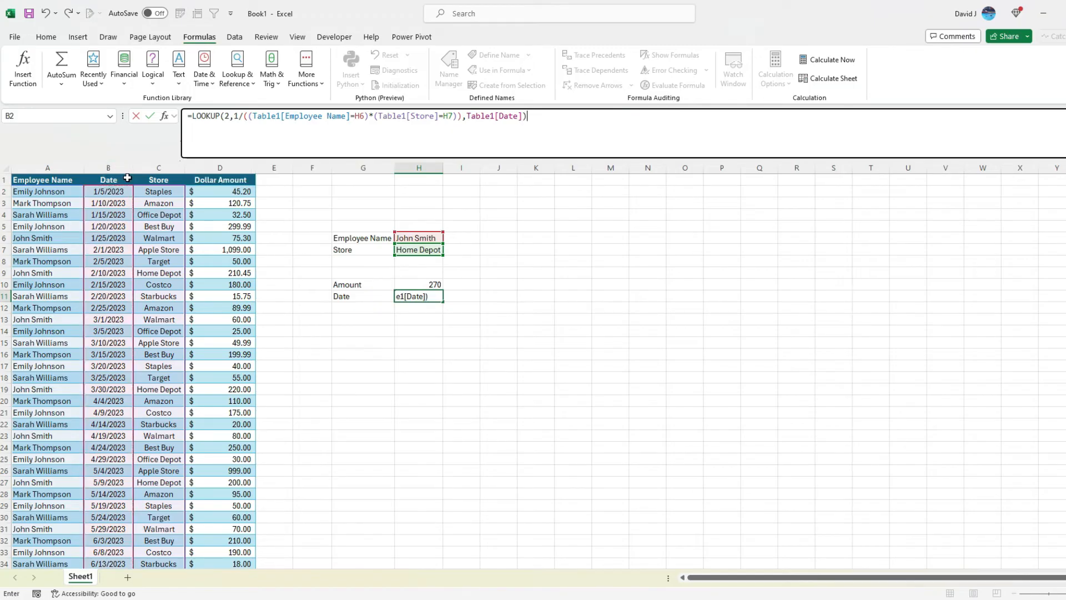
key(ctrl+Return)
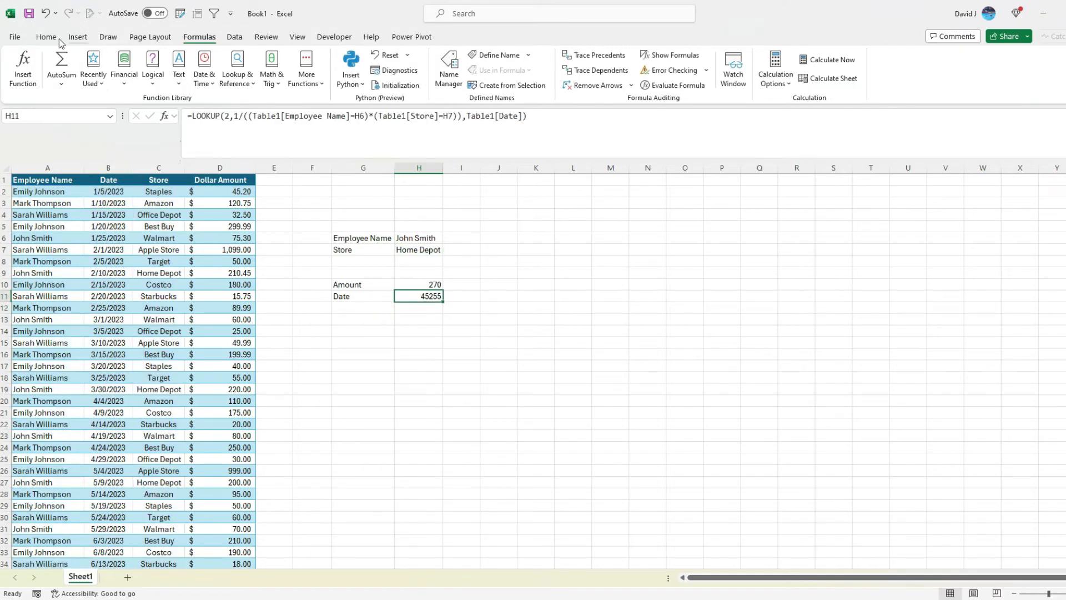
Format the Date result in H11 as Short Date
click(52, 36)
click(495, 59)
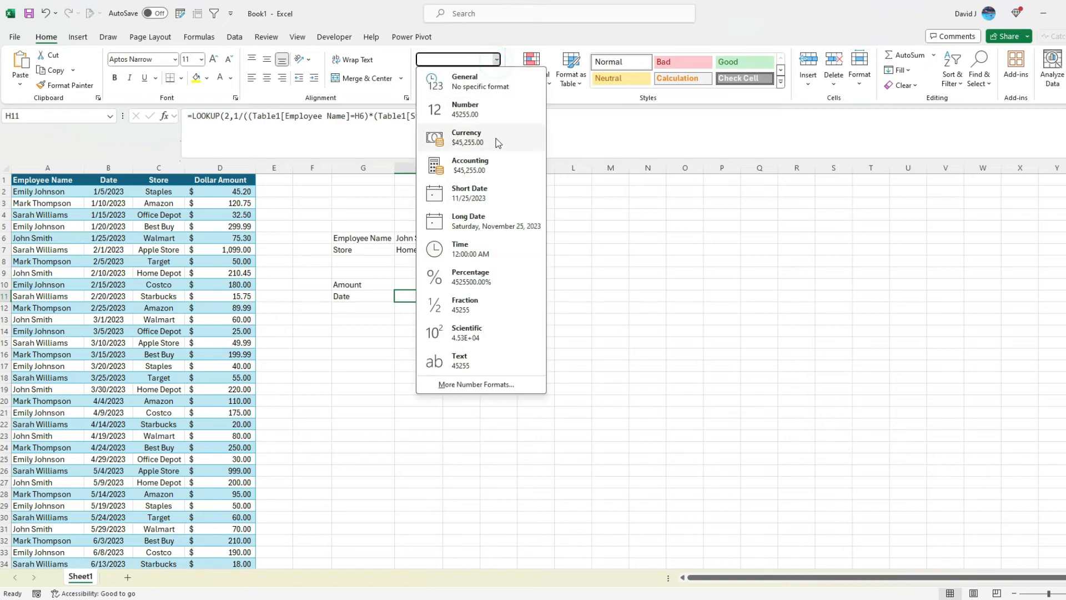
click(481, 193)
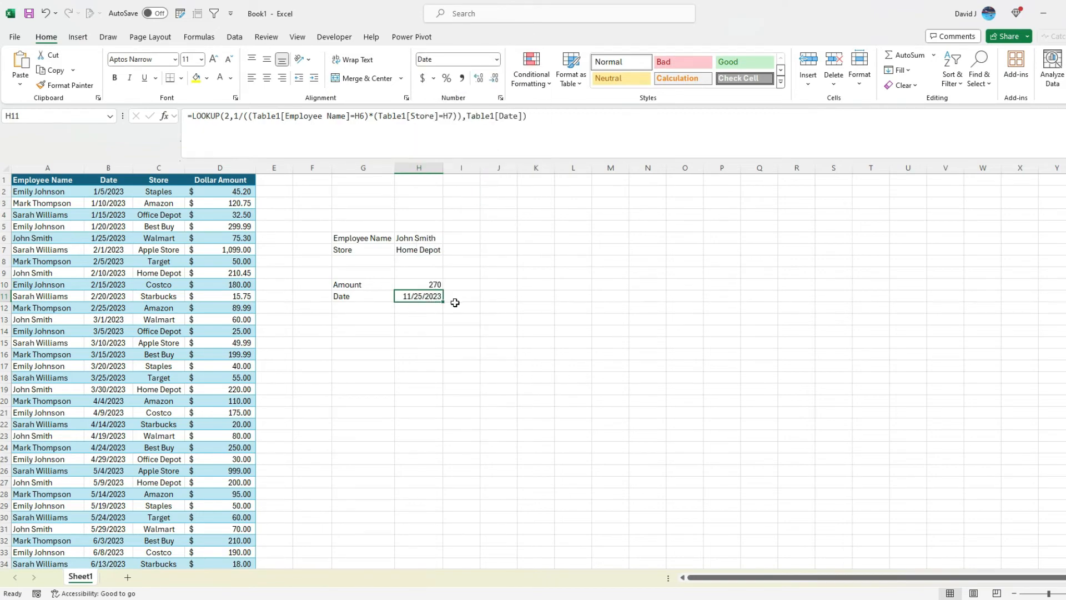
Examine the table's final rows for the selected employee's last Home Depot purchase, comparing its date and dollar amount with the lookup results
click(118, 320)
key(ctrl+Down)
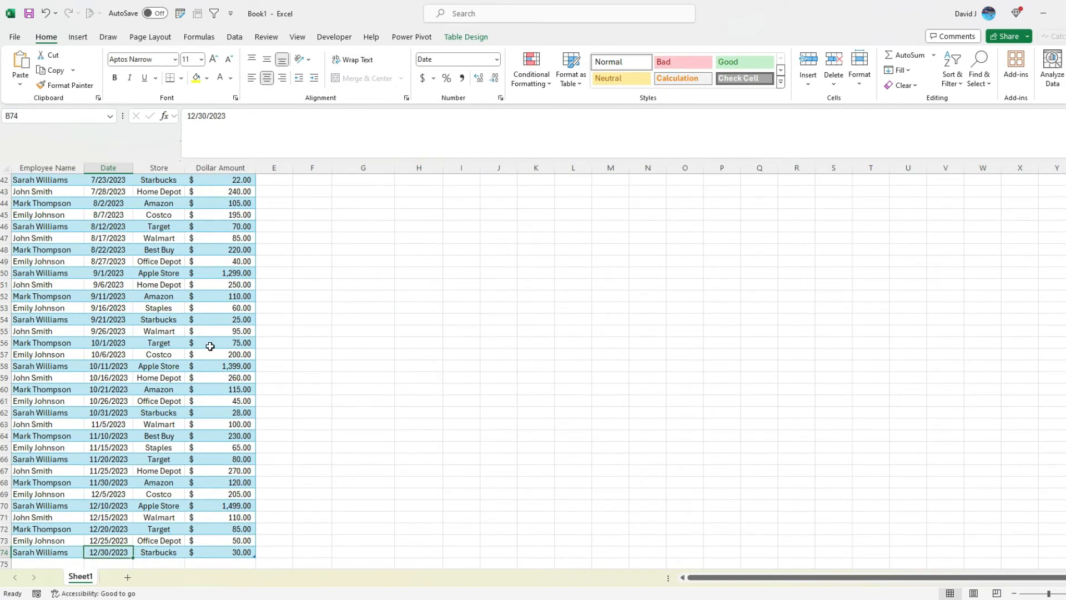
key(Up)
key(Up)
key(Up)
key(Up)
key(Up)
key(Up)
key(Up)
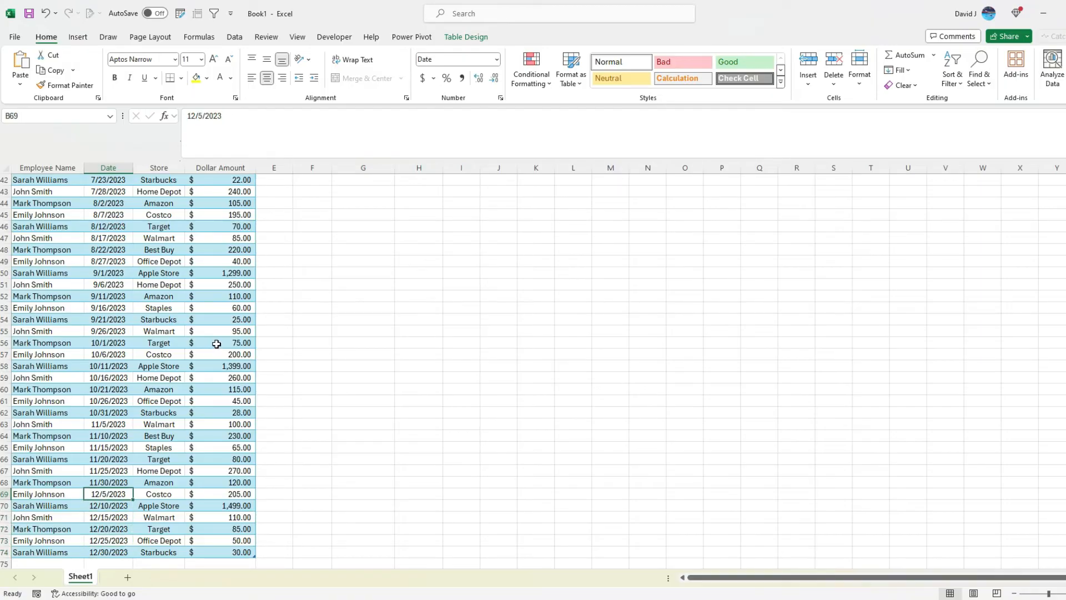
key(Left)
key(Right)
key(Right)
key(Right)
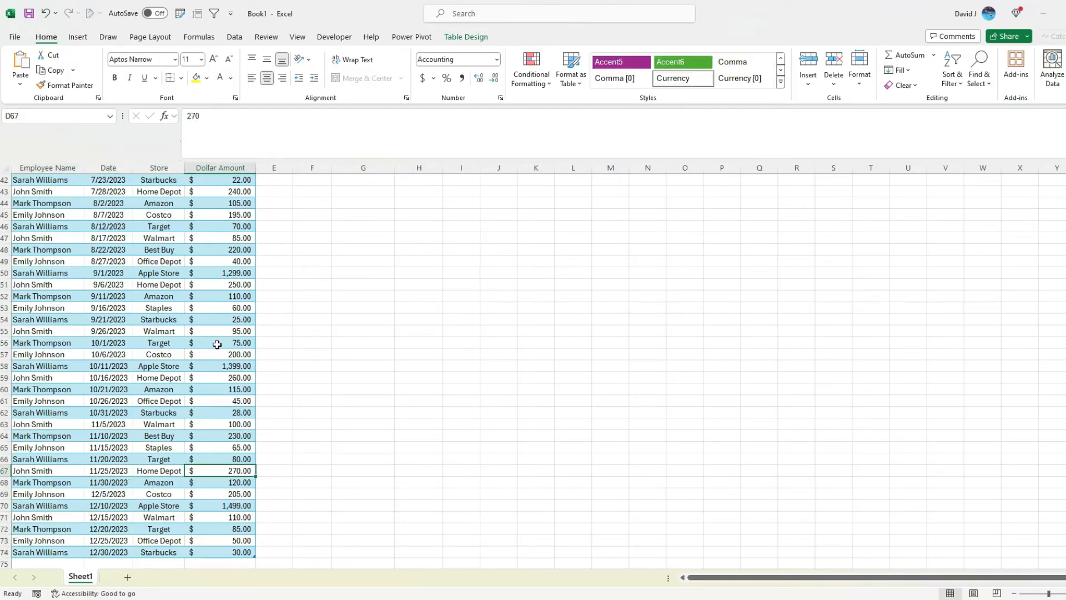
key(Left)
key(Left)
key(Left)
key(Right)
key(Right)
key(Right)
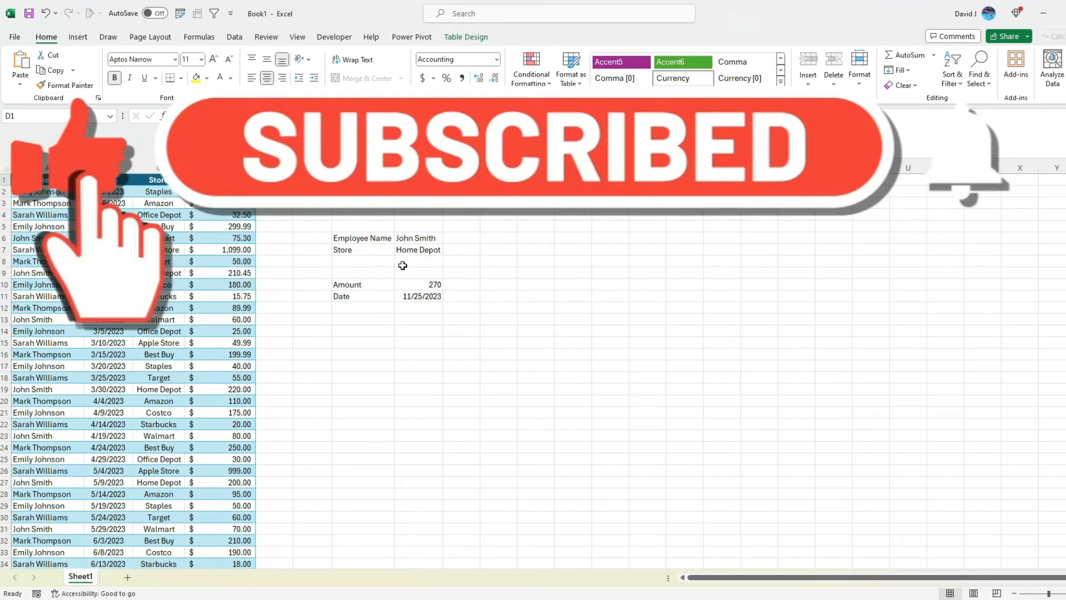
Apply the Accounting number format to the Amount result in H10 and review its formula's result vector
click(424, 77)
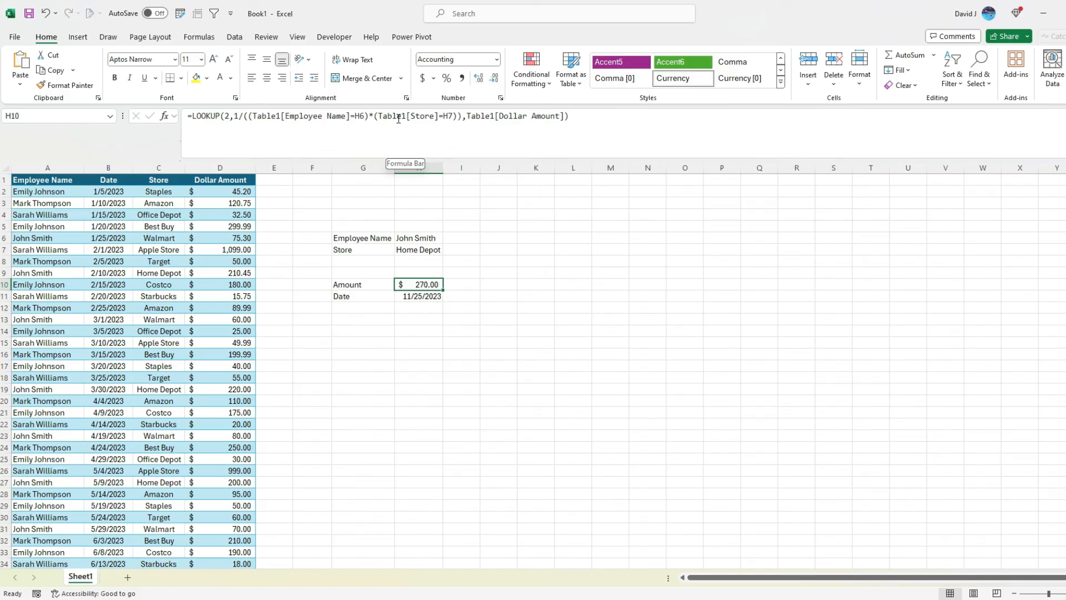
click(498, 117)
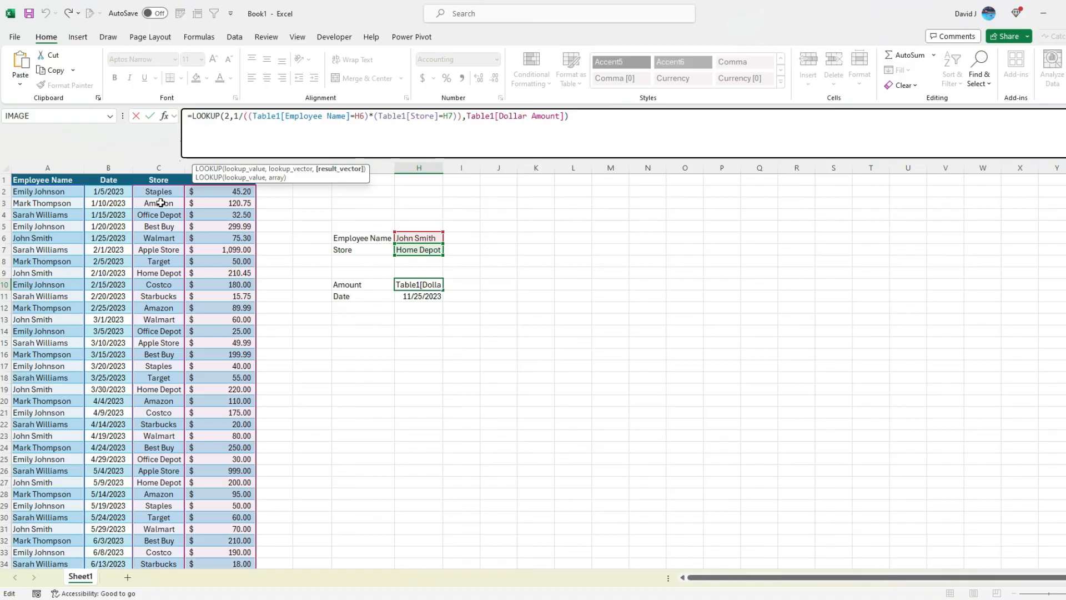
key(Return)
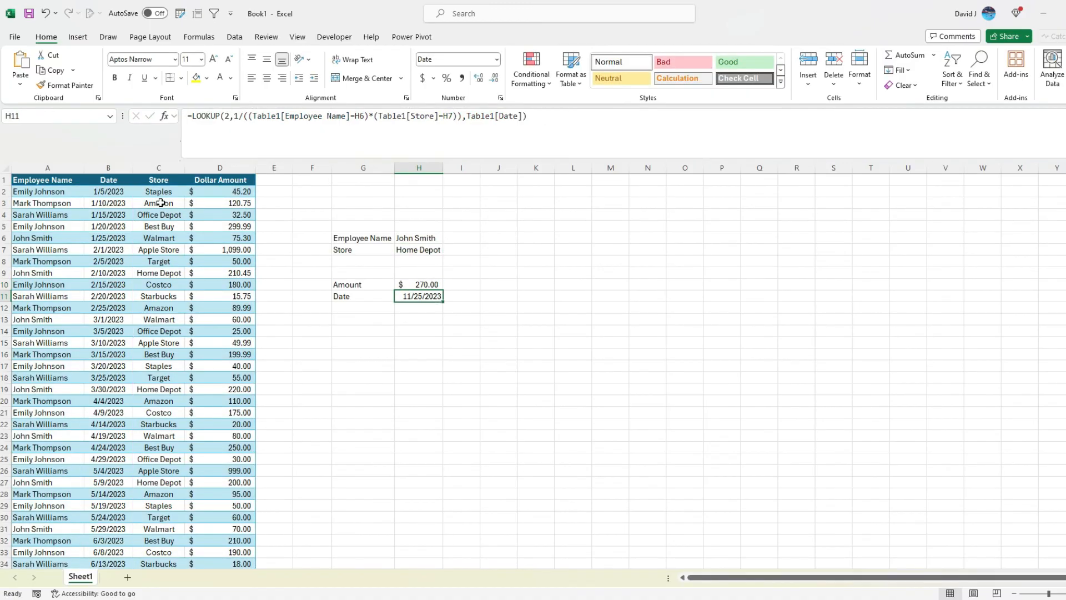
key(Up)
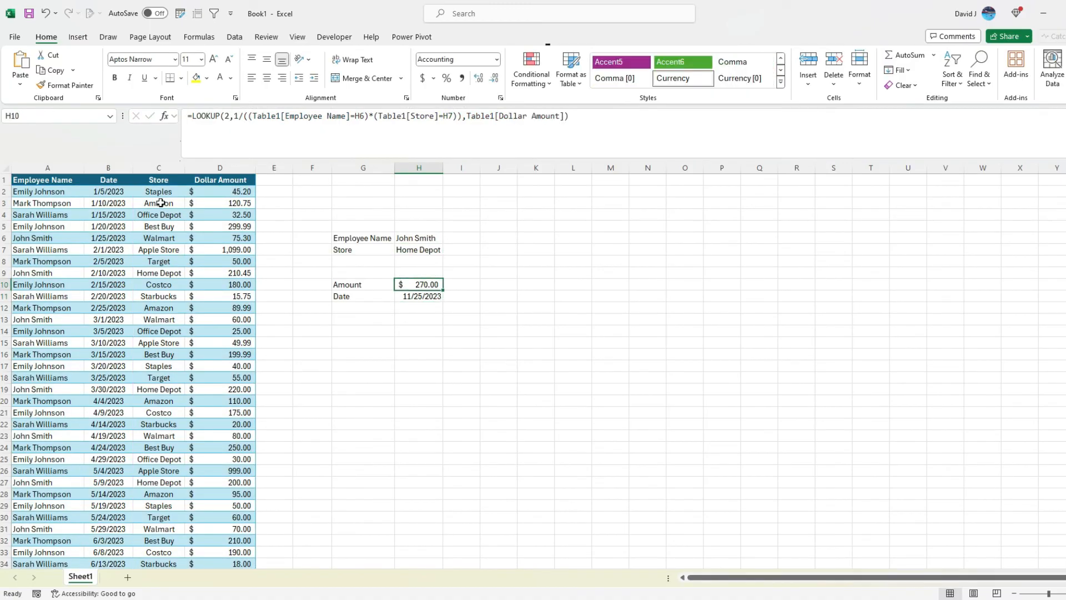